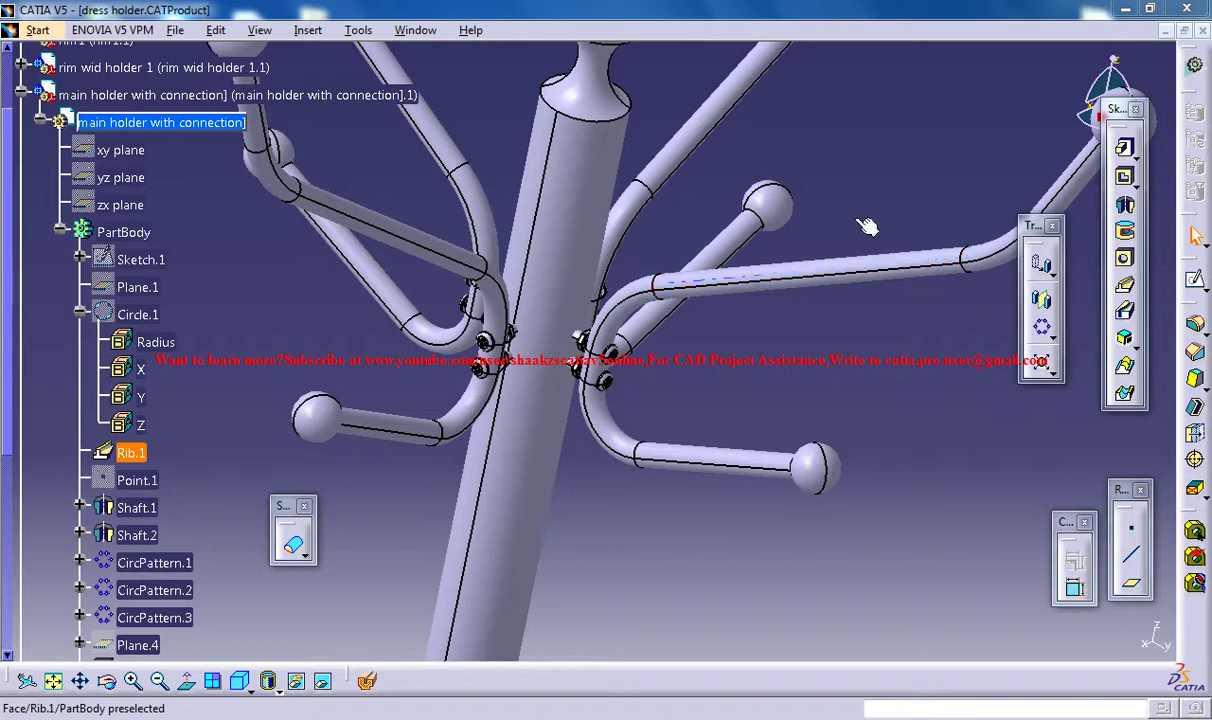
# - Examine the hooked arms and their screw connections around the main rod in the finished dress holder assembly
pyautogui.moveTo(766, 175); pyautogui.dragTo(795, 174, button='middle')
pyautogui.moveTo(632, 384); pyautogui.dragTo(699, 190, button='middle')
pyautogui.moveTo(668, 497); pyautogui.dragTo(562, 577, button='middle')
pyautogui.moveTo(648, 197)
pyautogui.mouseDown(button='middle')
pyautogui.moveTo(576, 433)
pyautogui.moveTo(658, 280)
pyautogui.moveTo(644, 321)
pyautogui.moveTo(661, 183)
pyautogui.mouseUp(button='middle')
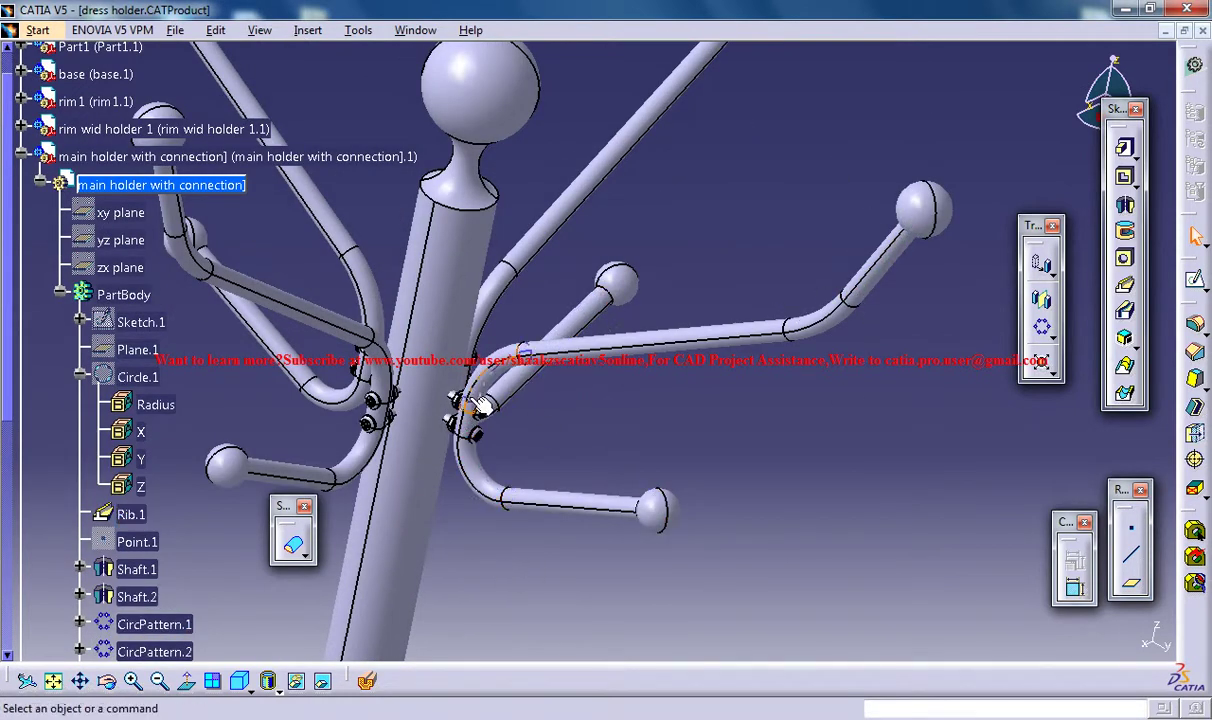
pyautogui.moveTo(478, 402); pyautogui.dragTo(650, 198, button='middle')
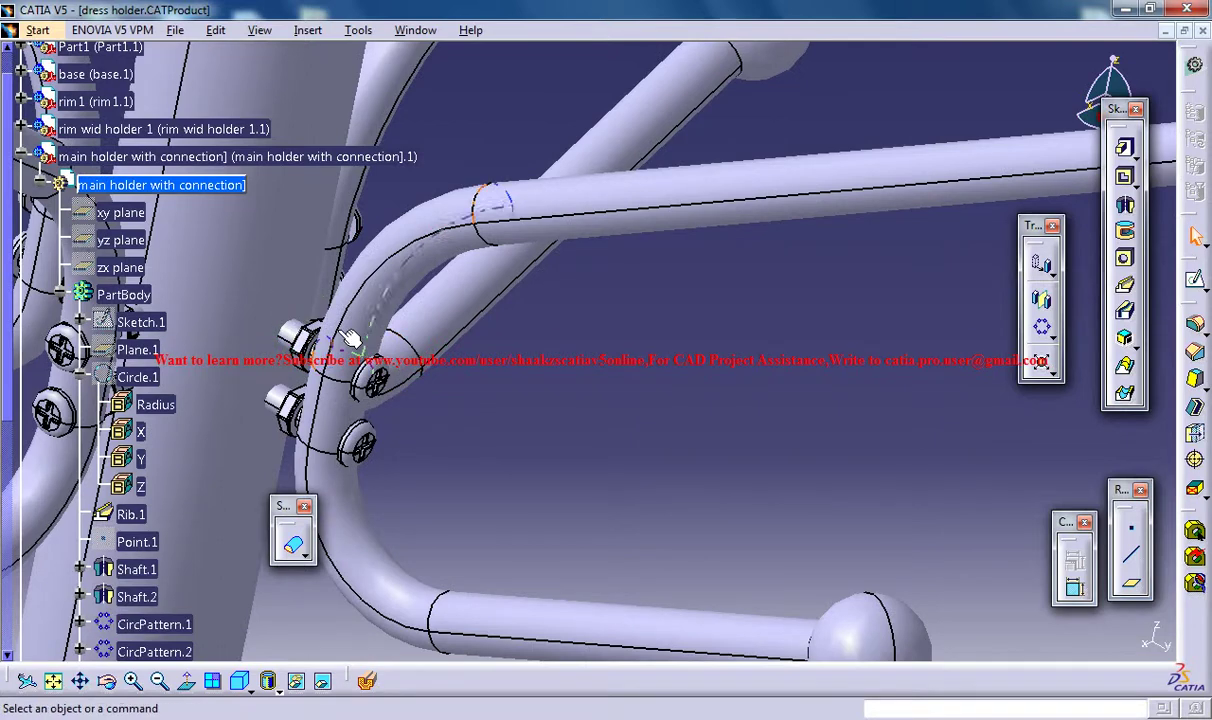
pyautogui.moveTo(573, 271); pyautogui.dragTo(509, 408, button='middle')
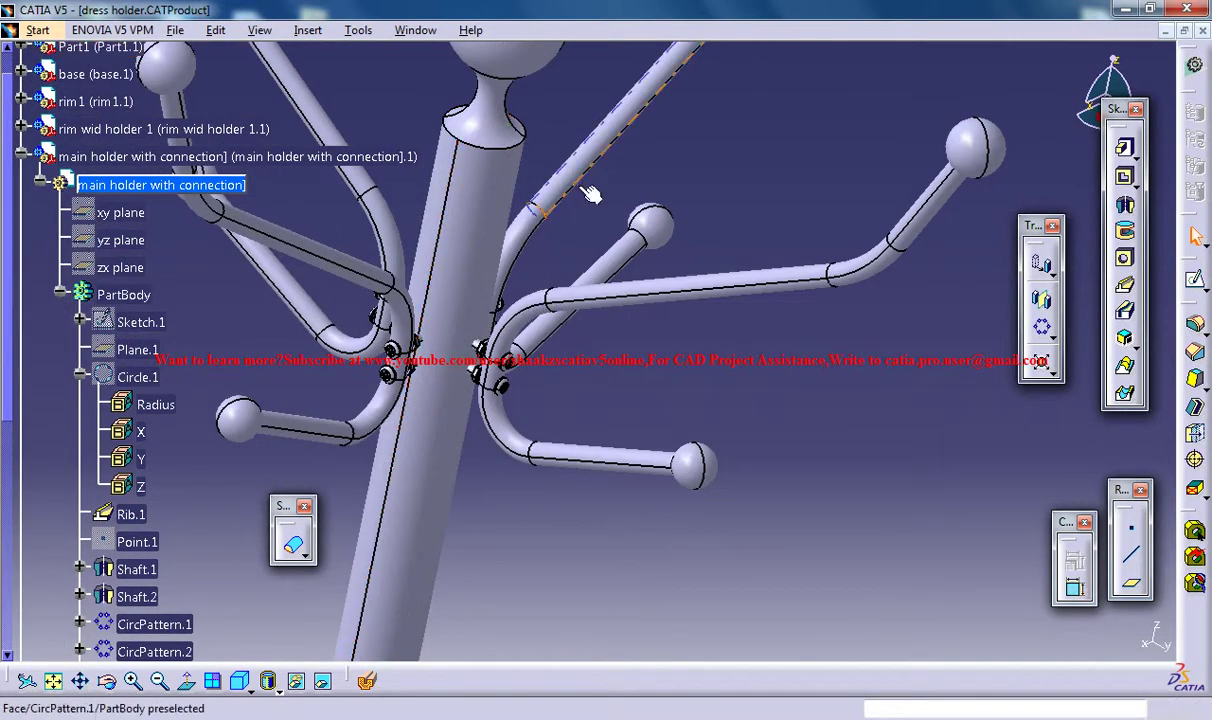
pyautogui.moveTo(568, 220); pyautogui.dragTo(525, 285, button='middle')
# - Switch to Dress Holder Stand Study.CATProduct, collapse the Holder1 branch and make the top-level assembly active
pyautogui.click(415, 30)
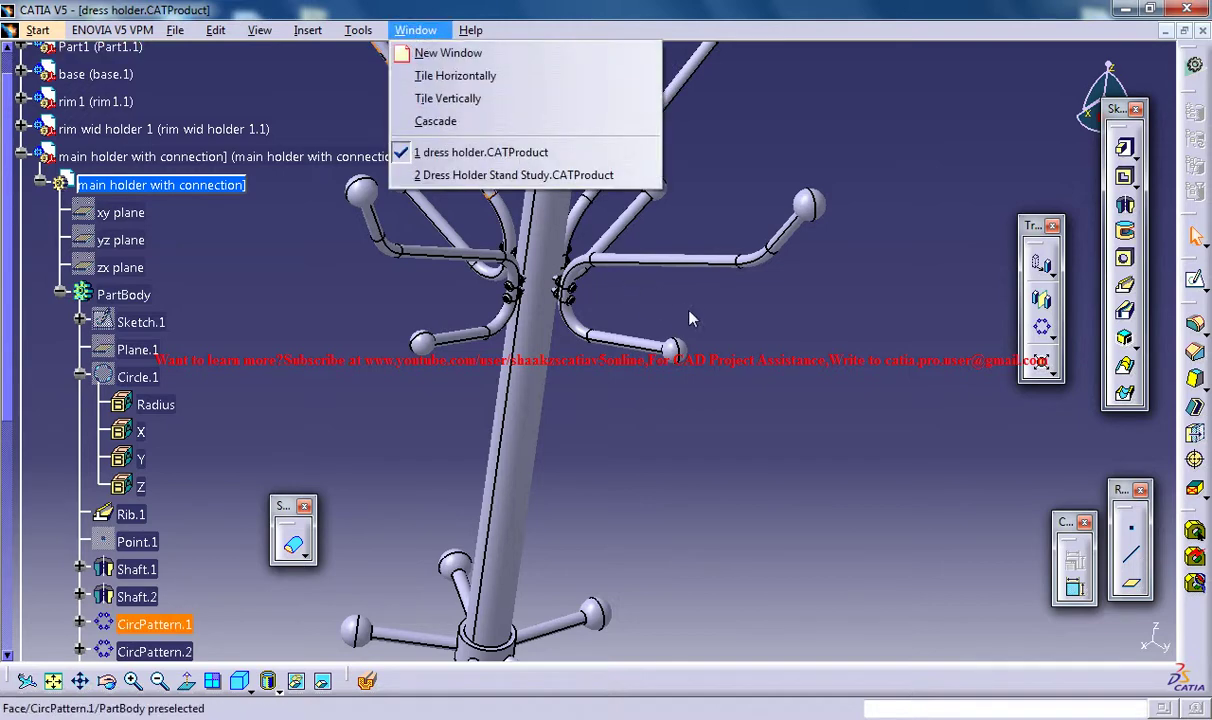
pyautogui.click(514, 175)
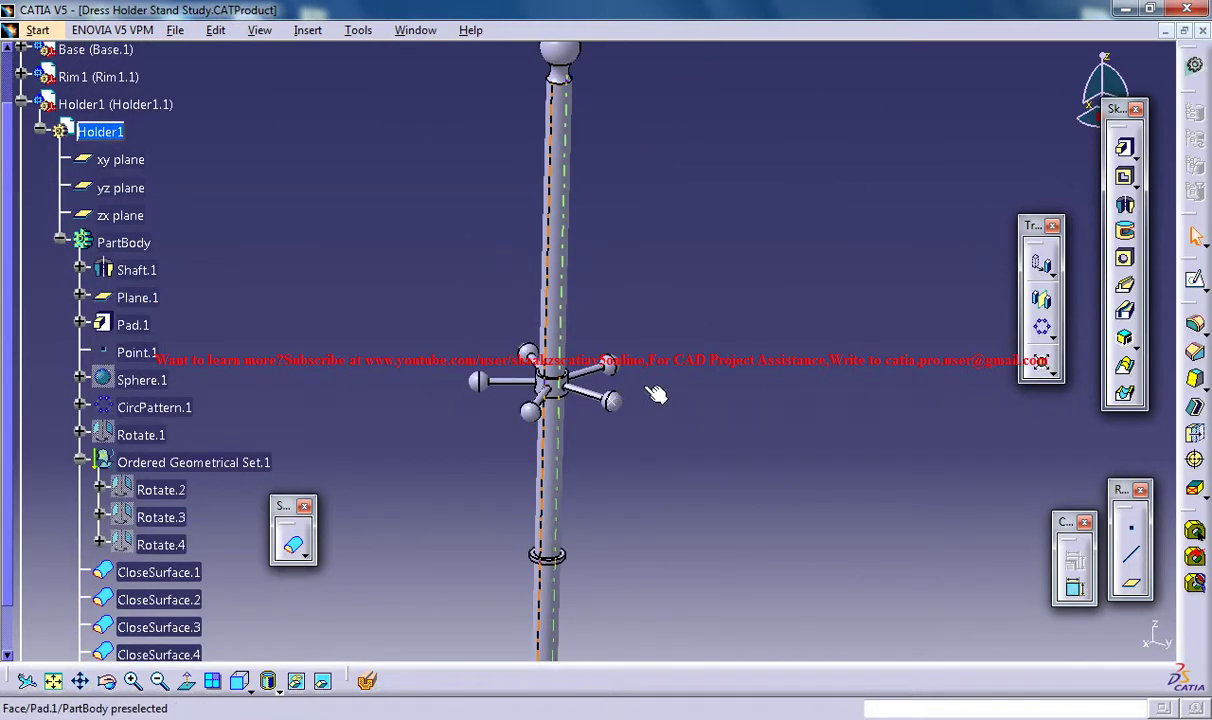
pyautogui.moveTo(624, 154); pyautogui.dragTo(737, 114, button='middle')
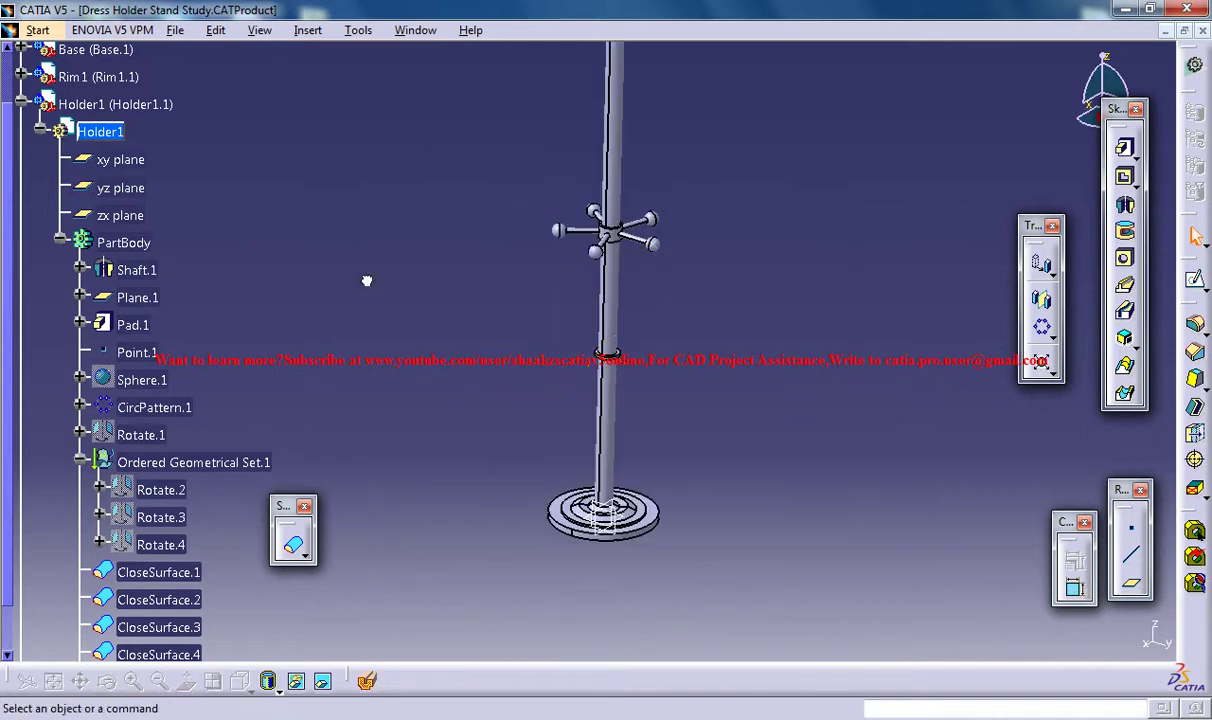
pyautogui.click(40, 131)
pyautogui.click(22, 104)
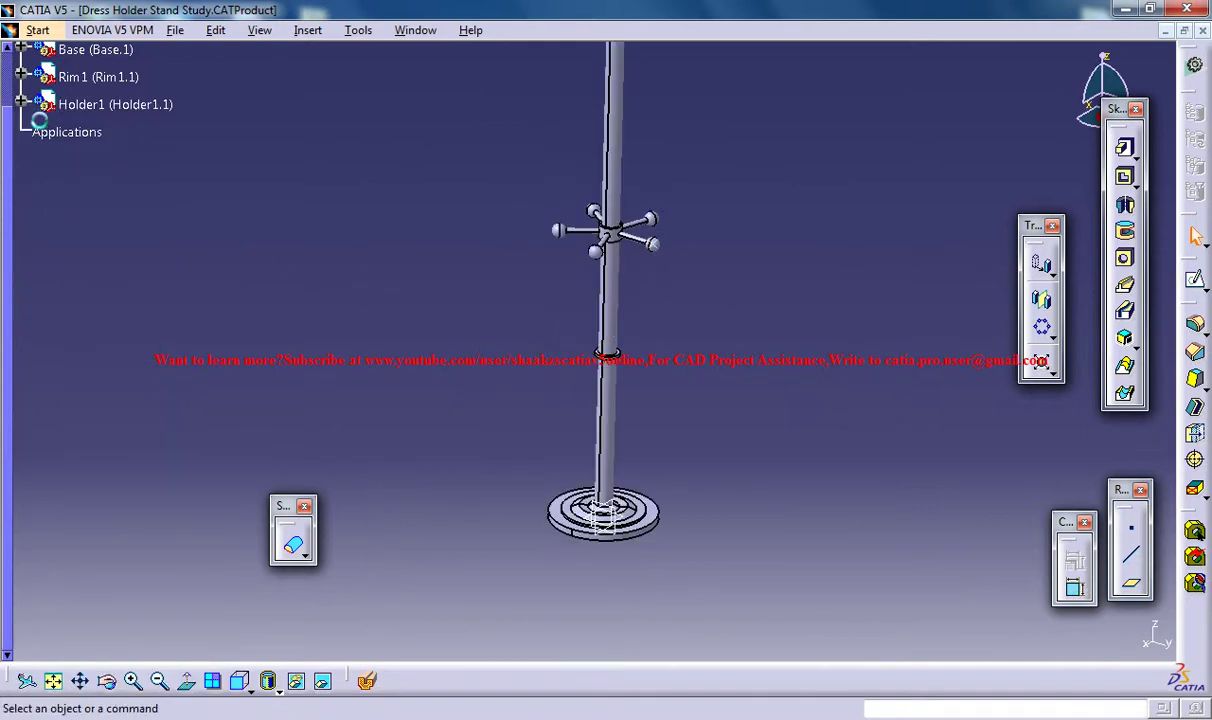
pyautogui.click(84, 104)
pyautogui.scroll(2, 278, 144)
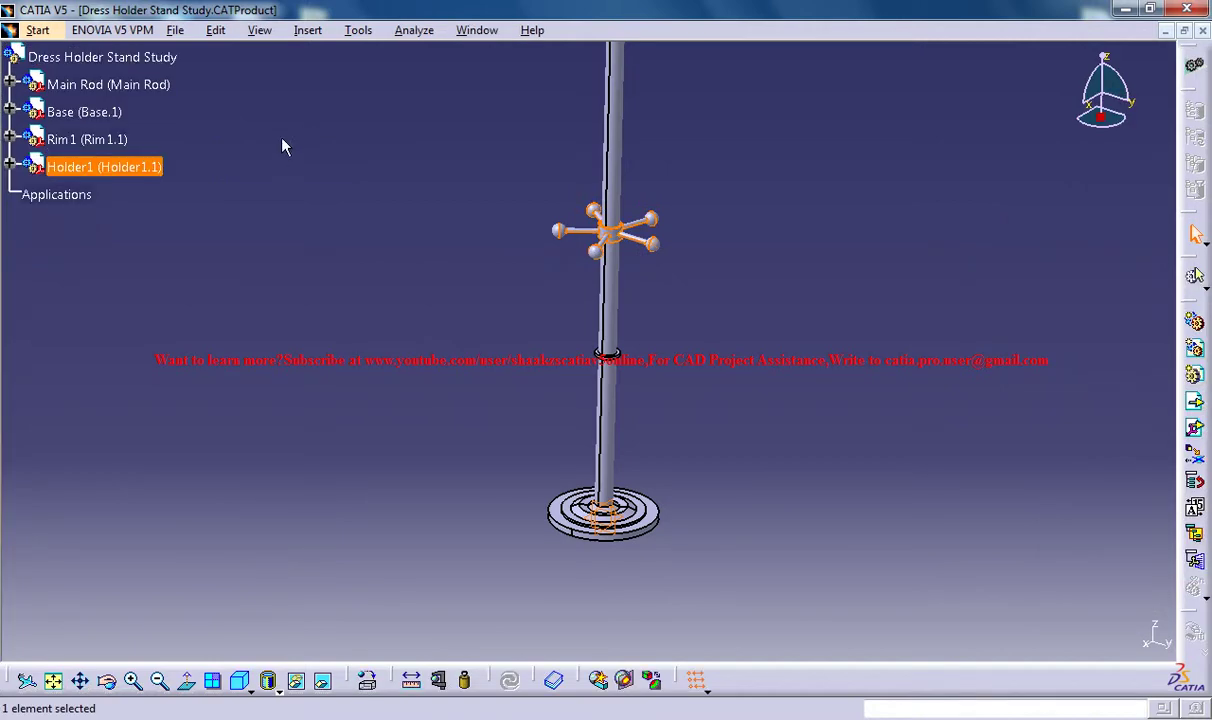
pyautogui.click(240, 164)
# - Insert a new part named Main Holders into the Dress Holder Stand Study assembly, choosing to define a new origin point
pyautogui.moveTo(557, 384); pyautogui.dragTo(498, 495, button='middle')
pyautogui.moveTo(586, 344); pyautogui.dragTo(539, 160, button='middle')
pyautogui.scroll(2, 602, 290)
pyautogui.click(539, 160)
pyautogui.click(307, 30)
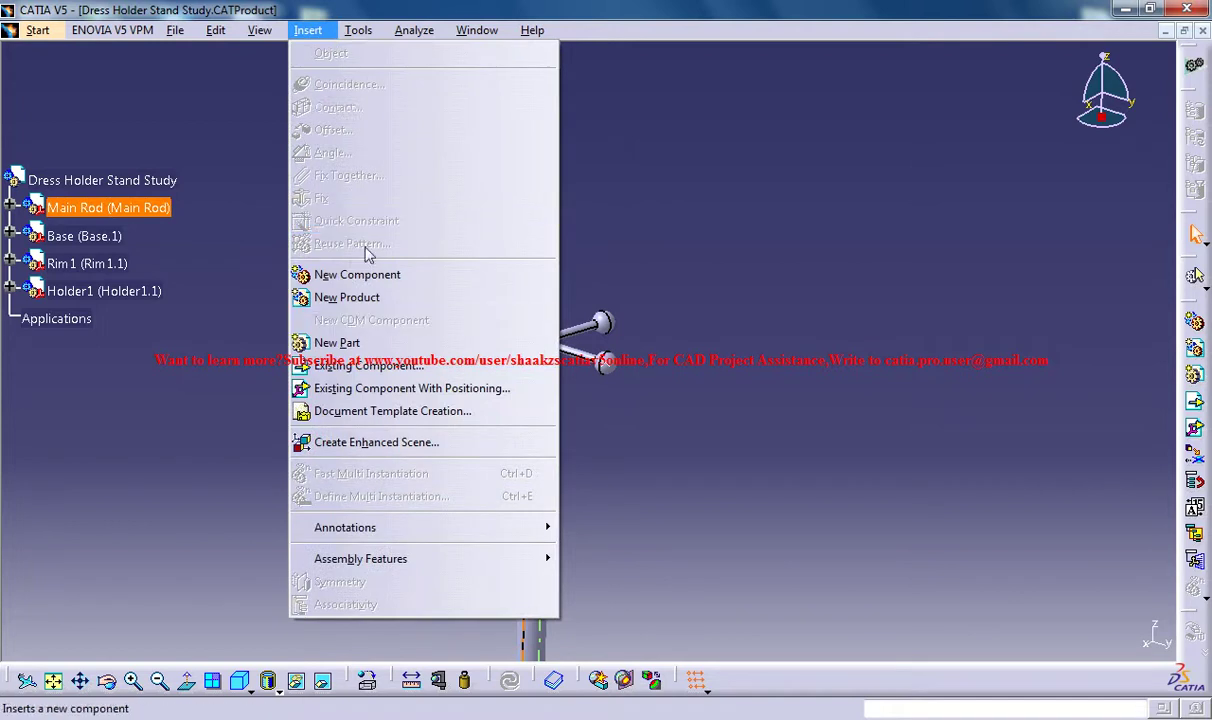
pyautogui.click(370, 344)
pyautogui.click(100, 182)
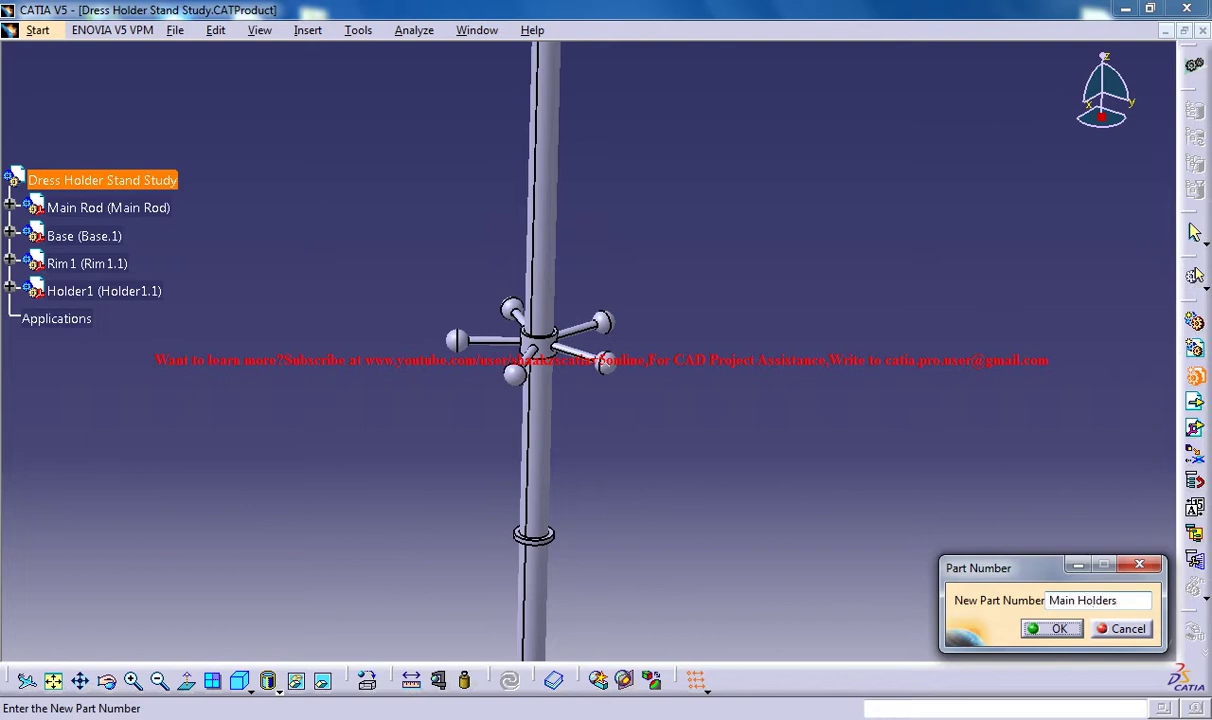
pyautogui.press('Return')
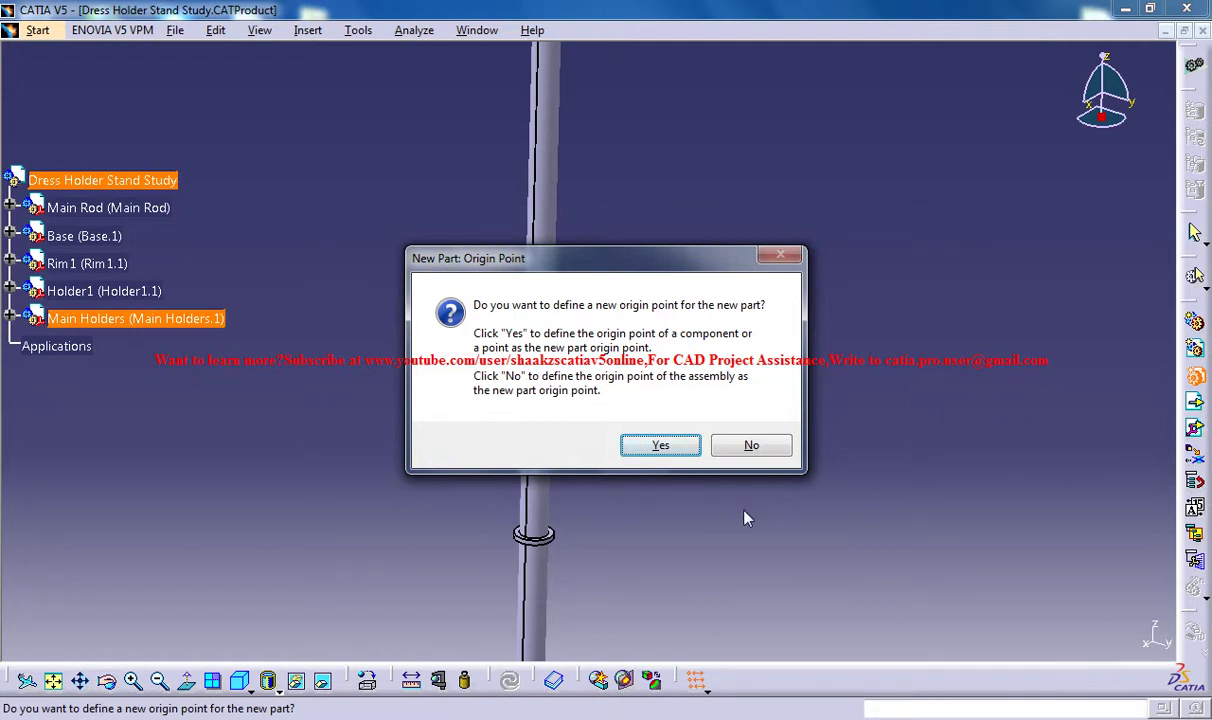
pyautogui.click(661, 447)
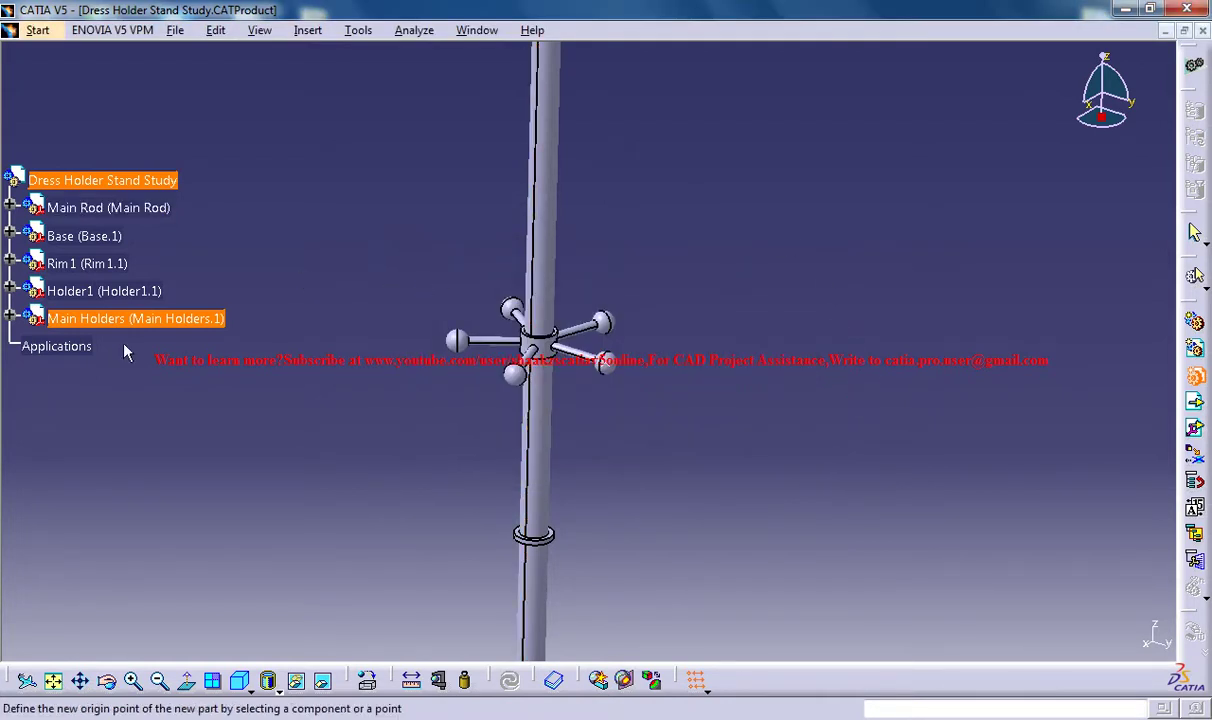
# - Expand the Main Holders part in the tree and open its PartBody for editing
pyautogui.click(10, 316)
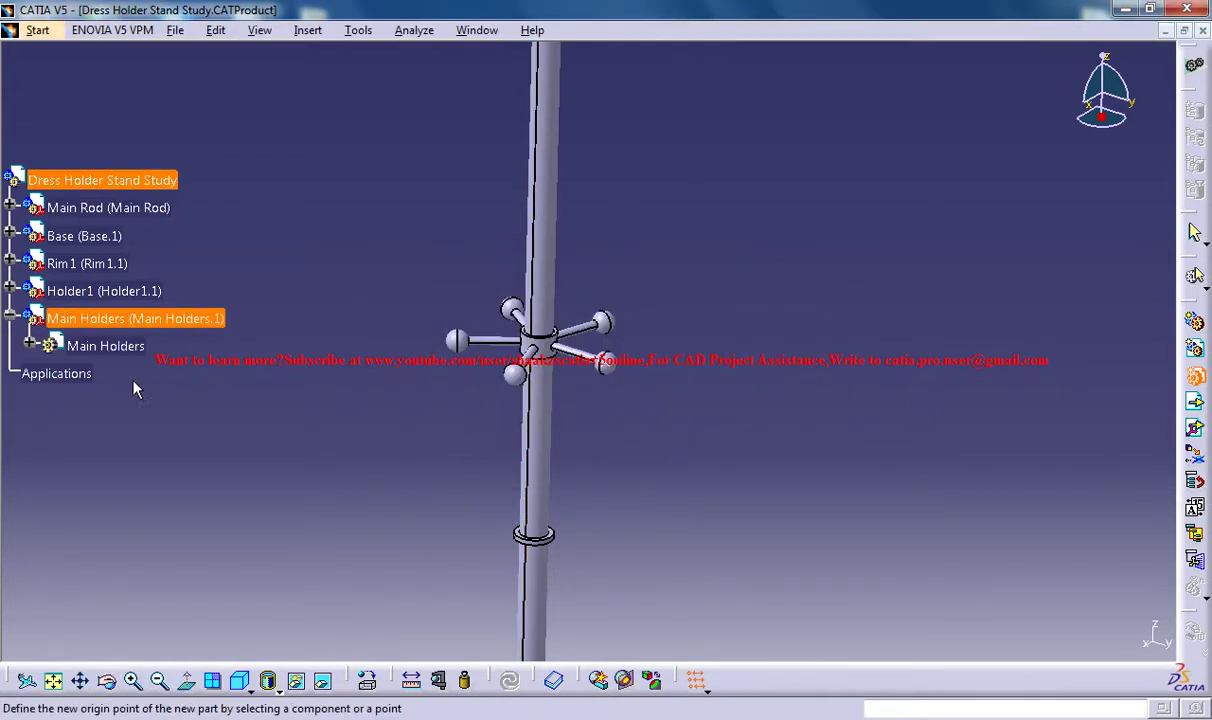
pyautogui.click(31, 346)
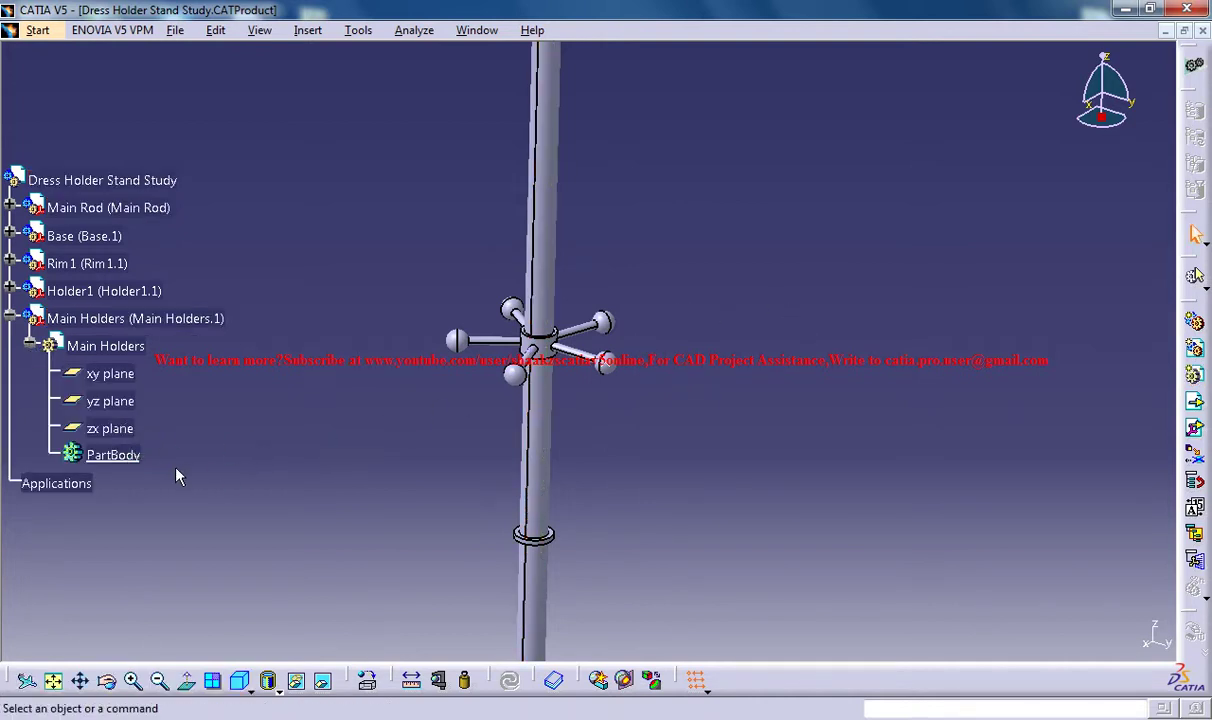
pyautogui.doubleClick(118, 457)
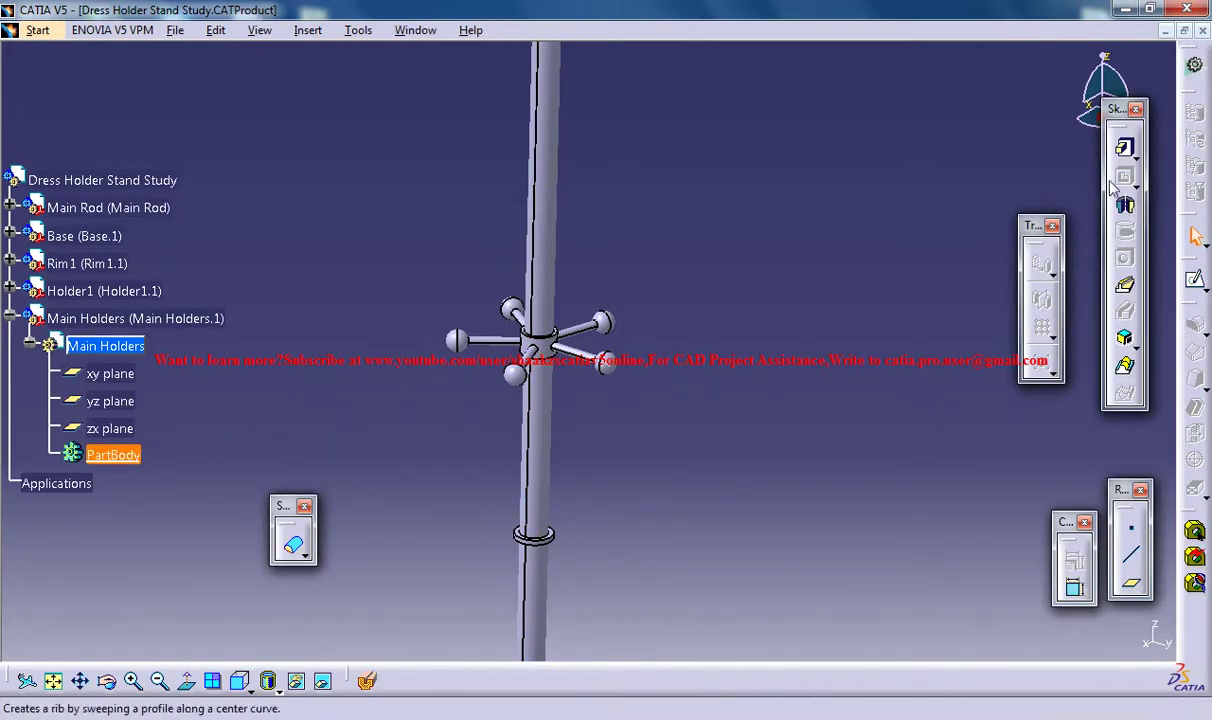
# - Start a sketch on the yz plane of the Main Holders part
pyautogui.moveTo(687, 357)
pyautogui.mouseDown(button='middle')
pyautogui.moveTo(687, 441)
pyautogui.moveTo(687, 360)
pyautogui.mouseUp(button='middle')
pyautogui.moveTo(669, 405); pyautogui.dragTo(709, 395, button='middle')
pyautogui.moveTo(683, 343); pyautogui.dragTo(735, 460, button='middle')
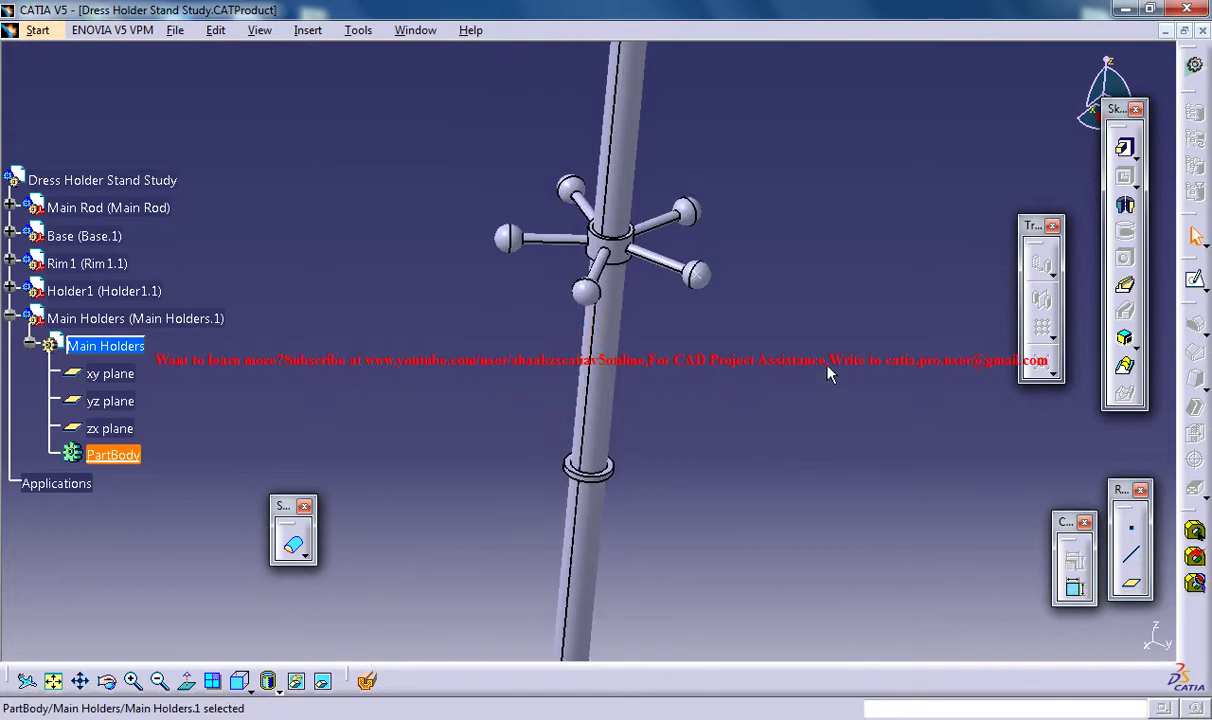
pyautogui.moveTo(840, 352); pyautogui.dragTo(844, 244, button='middle')
pyautogui.moveTo(752, 372)
pyautogui.mouseDown(button='middle')
pyautogui.moveTo(750, 438)
pyautogui.moveTo(767, 240)
pyautogui.mouseUp(button='middle')
pyautogui.click(1195, 280)
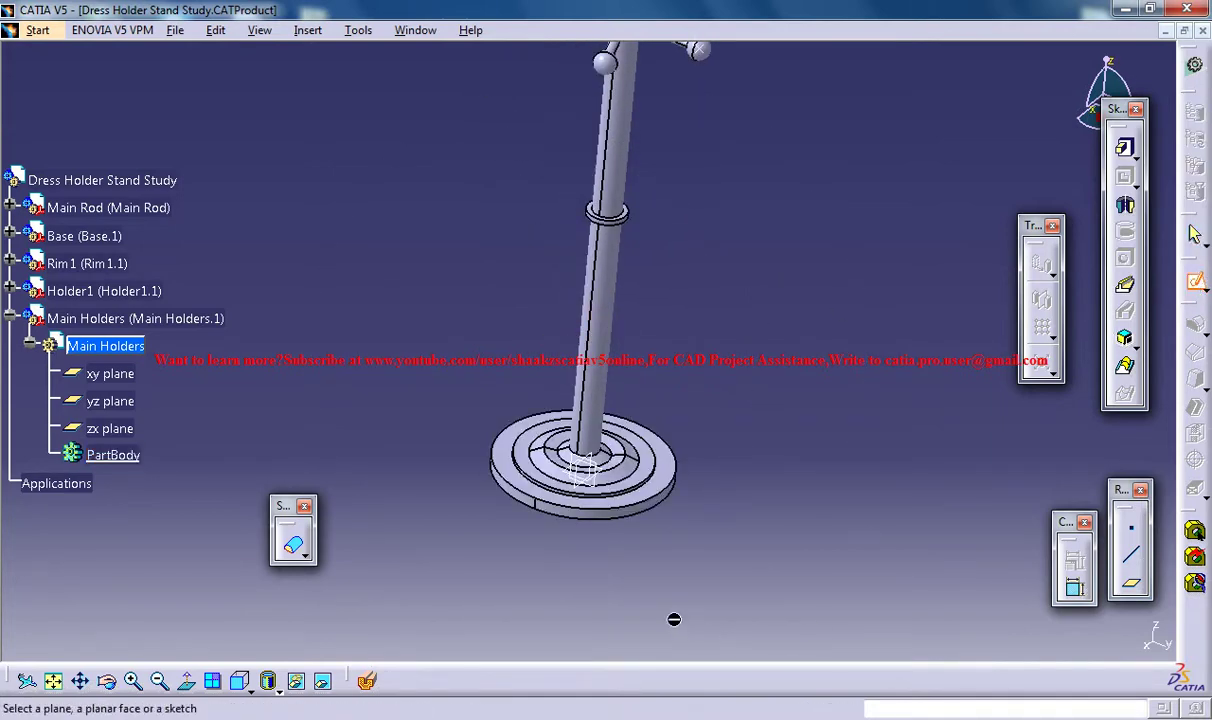
pyautogui.click(677, 502)
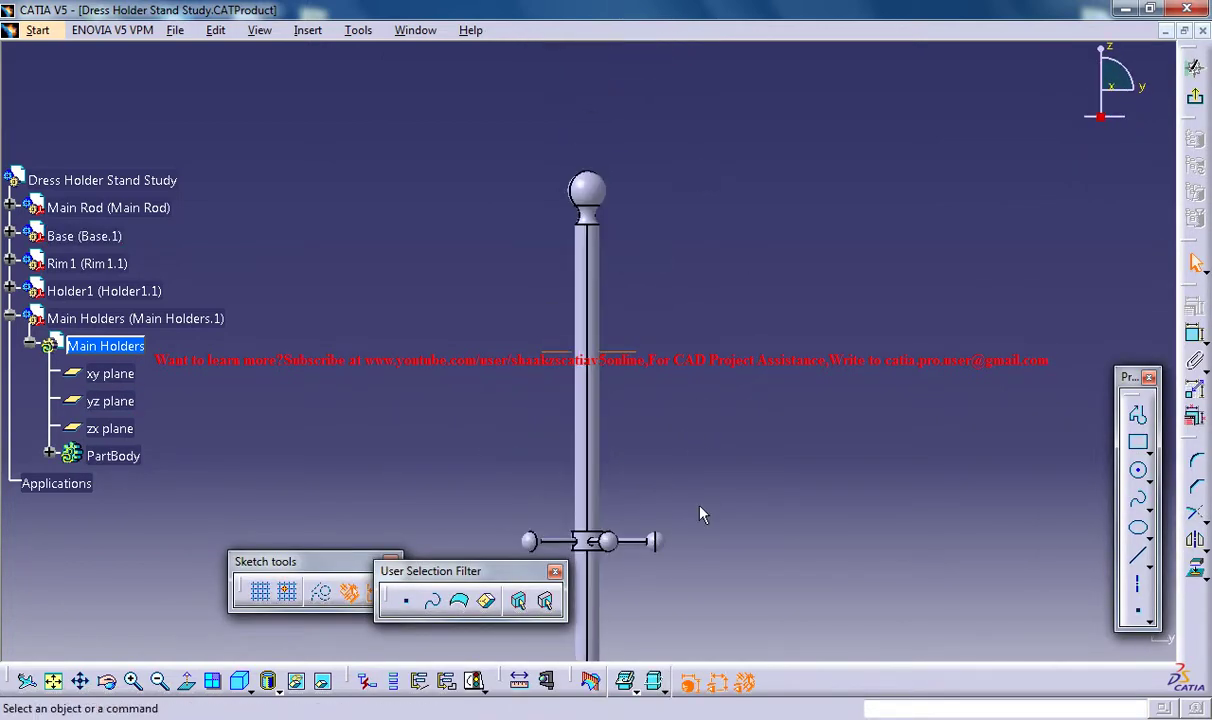
# - Sketch an open arm profile beside the upper rod: sloped lower arm, vertical segment, long rising upper arm and steeper tip about 0.08 m long
pyautogui.moveTo(699, 350); pyautogui.dragTo(706, 427, button='middle')
pyautogui.moveTo(711, 363); pyautogui.dragTo(714, 316, button='middle')
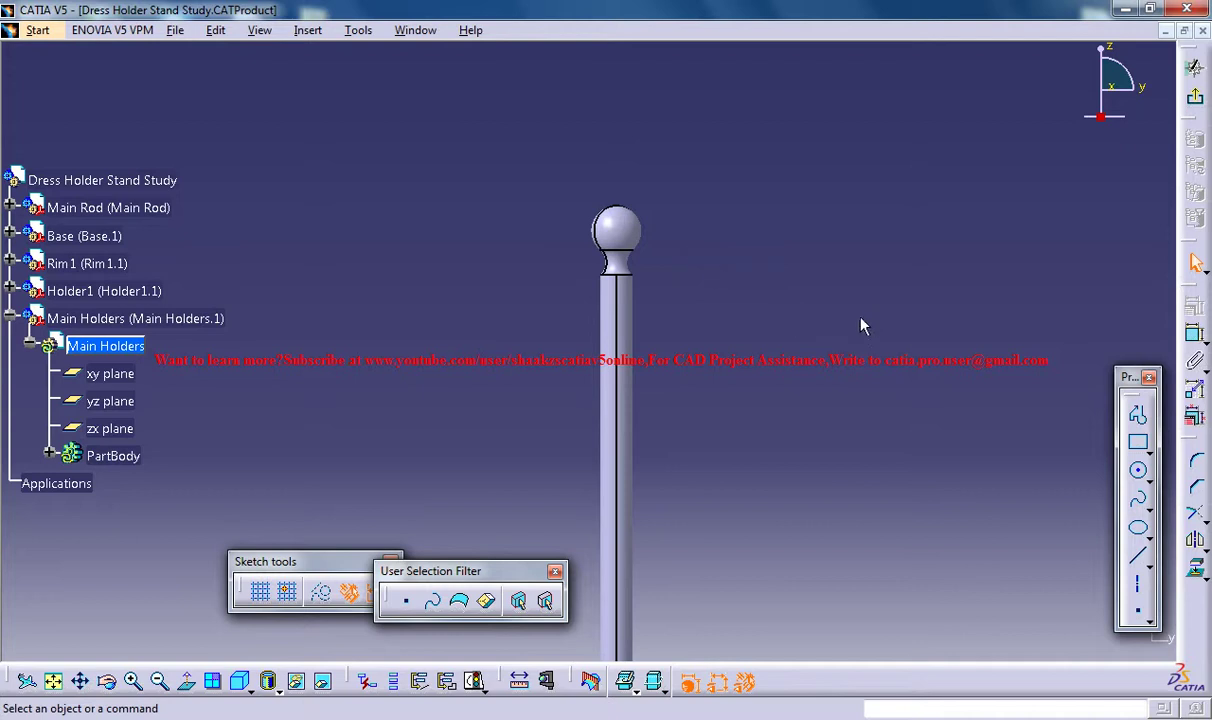
pyautogui.click(1137, 413)
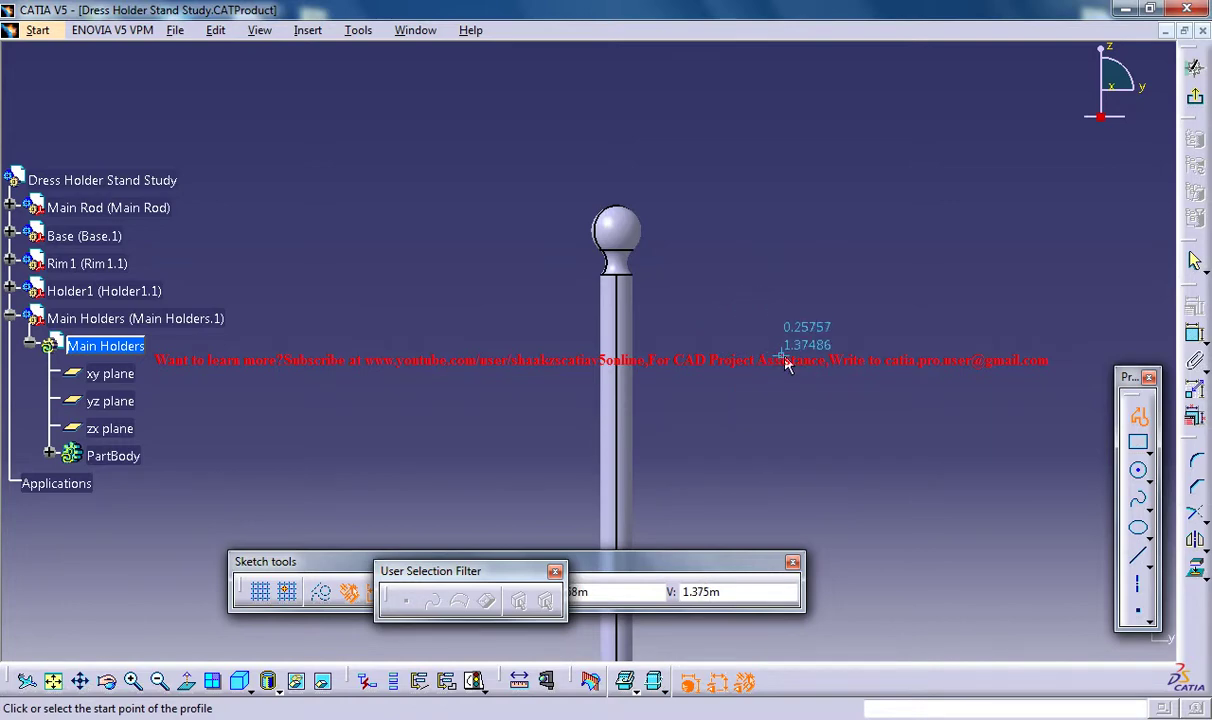
pyautogui.moveTo(782, 355); pyautogui.dragTo(806, 296, button='middle')
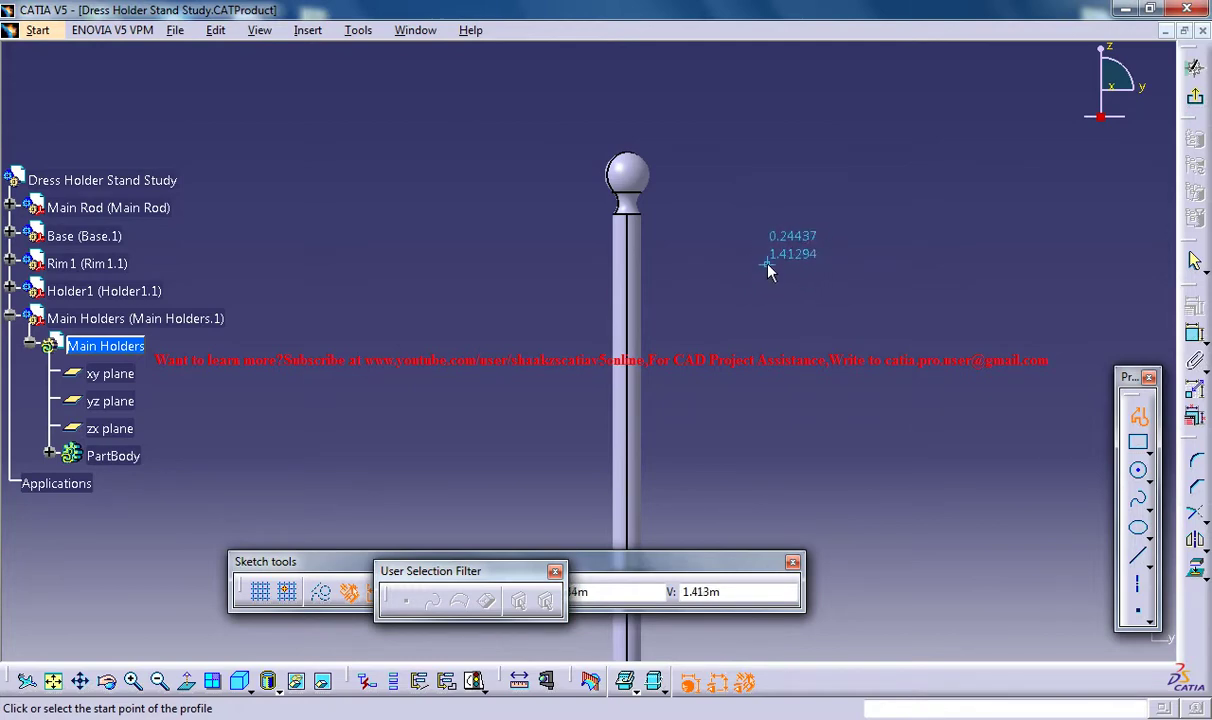
pyautogui.click(771, 275)
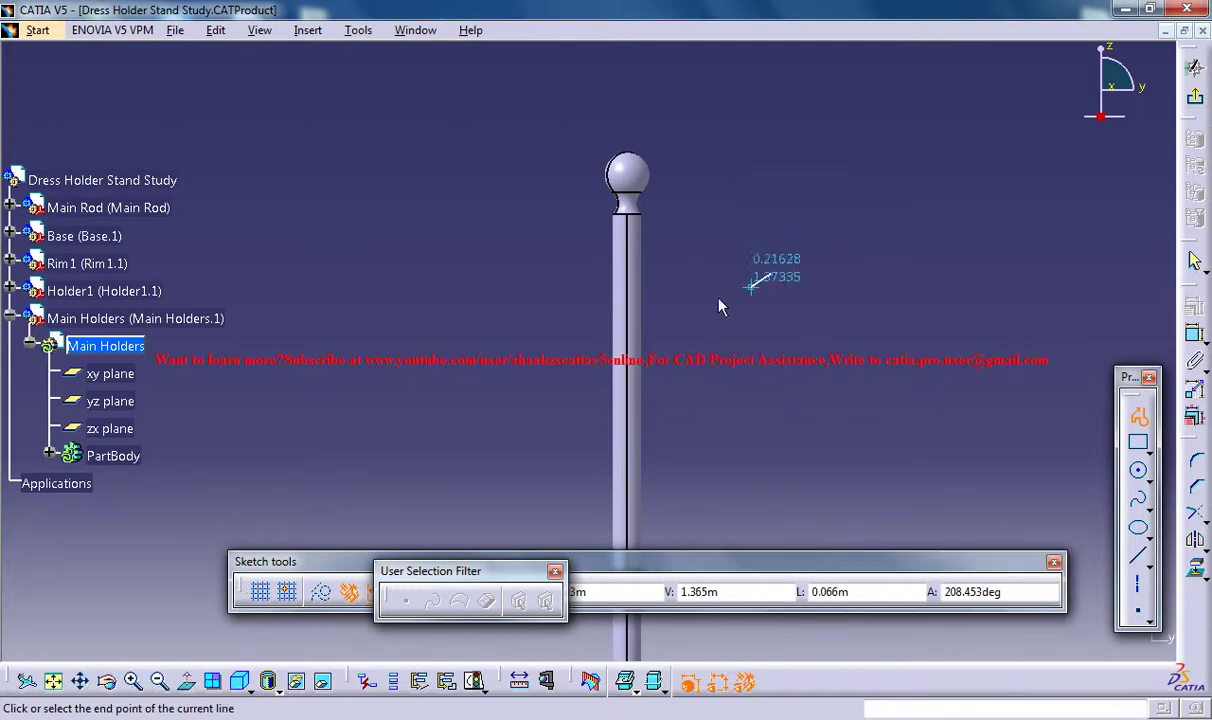
pyautogui.click(656, 328)
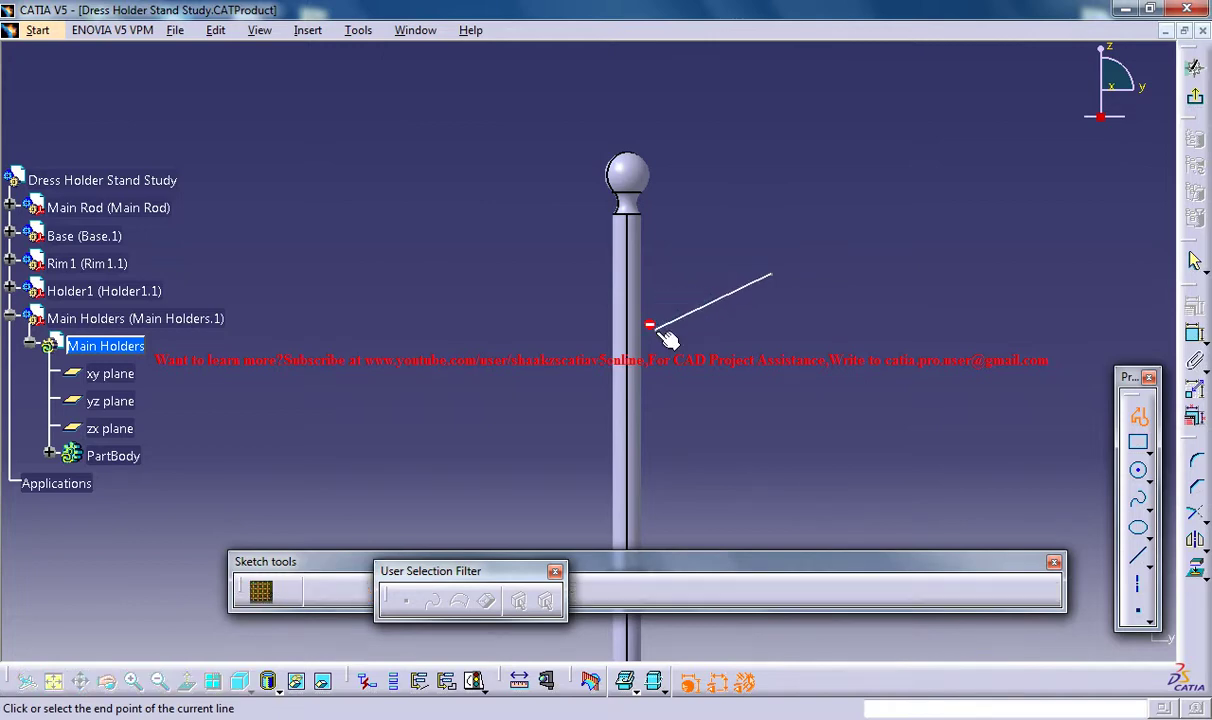
pyautogui.click(657, 259)
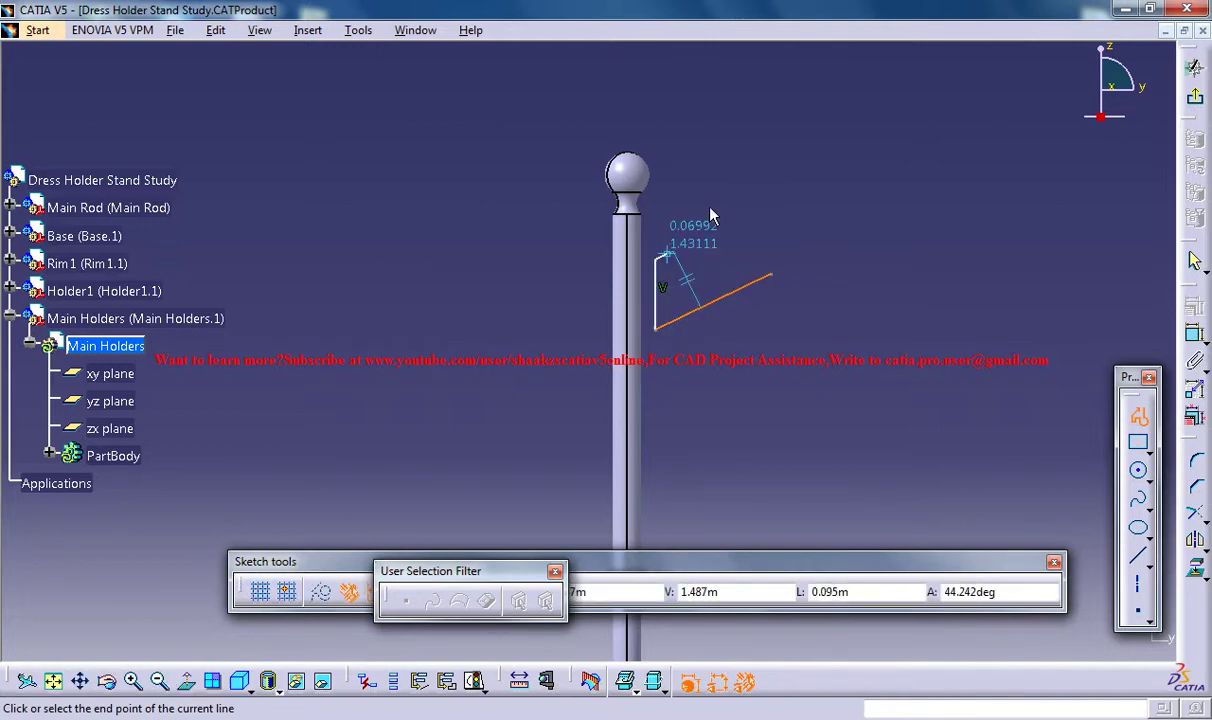
pyautogui.click(827, 124)
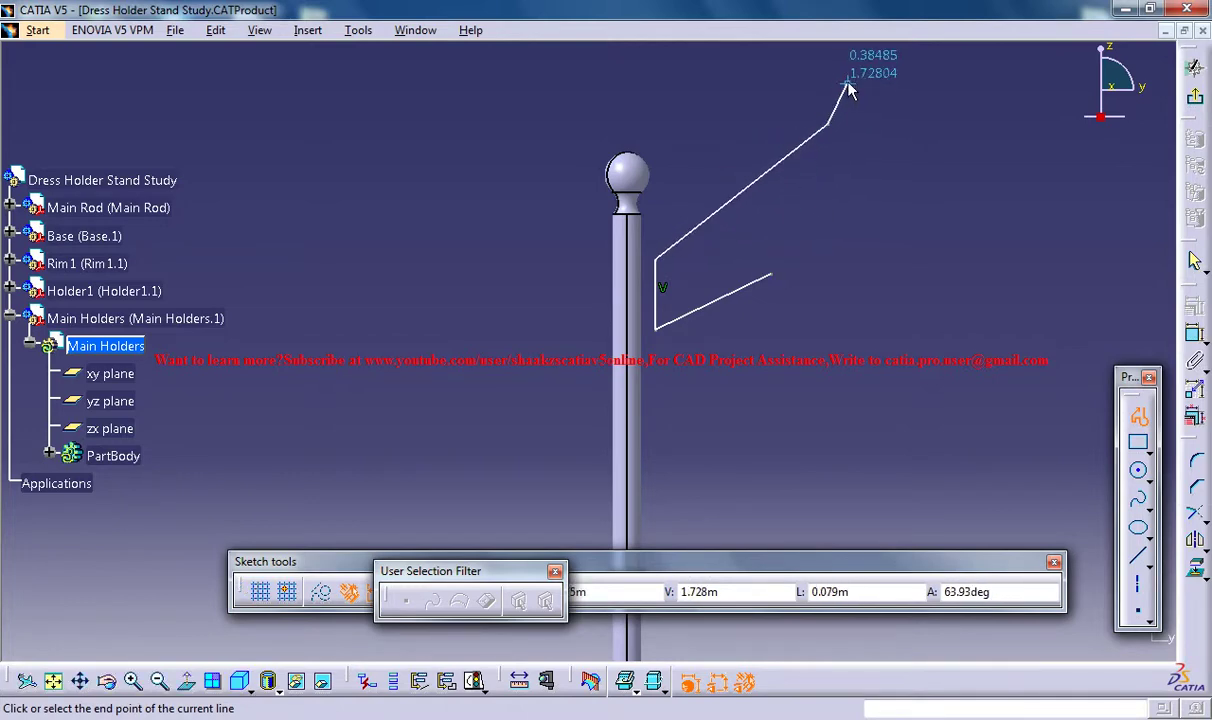
pyautogui.click(845, 78)
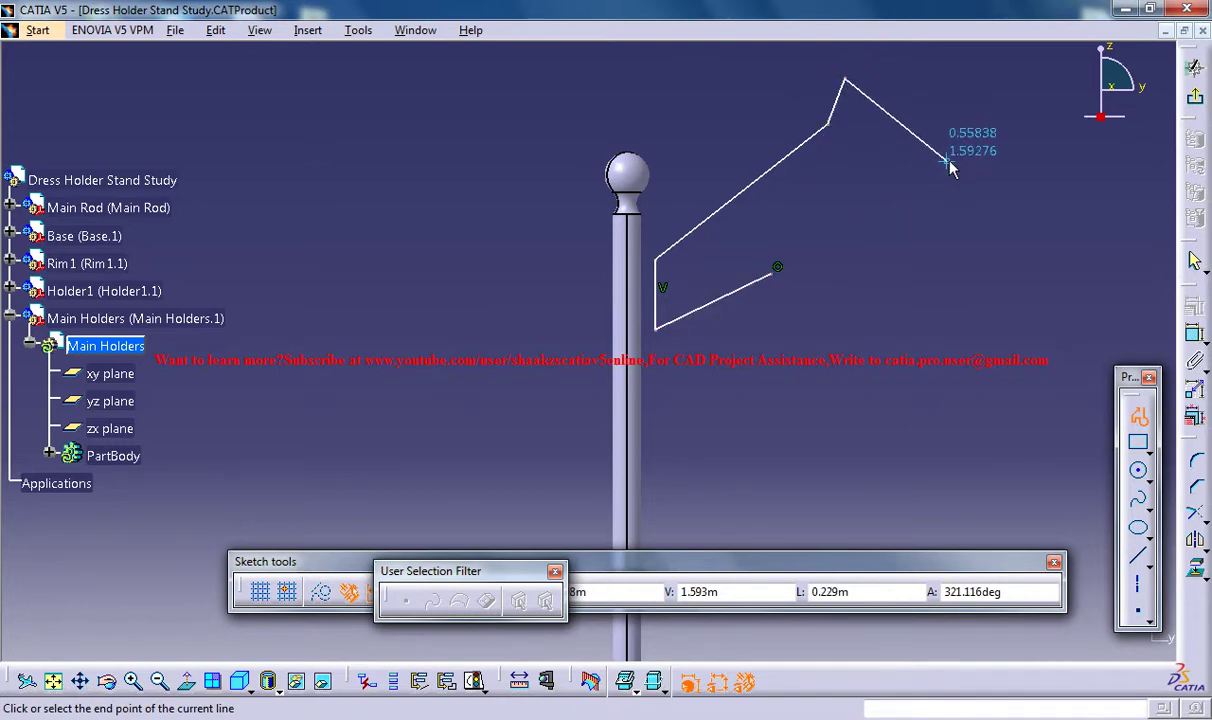
pyautogui.press('Escape')
# - Round the corner between the vertical segment and the long upper arm with a radius of about 0.094 m
pyautogui.moveTo(920, 168); pyautogui.dragTo(868, 165, button='middle')
pyautogui.moveTo(868, 221); pyautogui.dragTo(873, 253, button='middle')
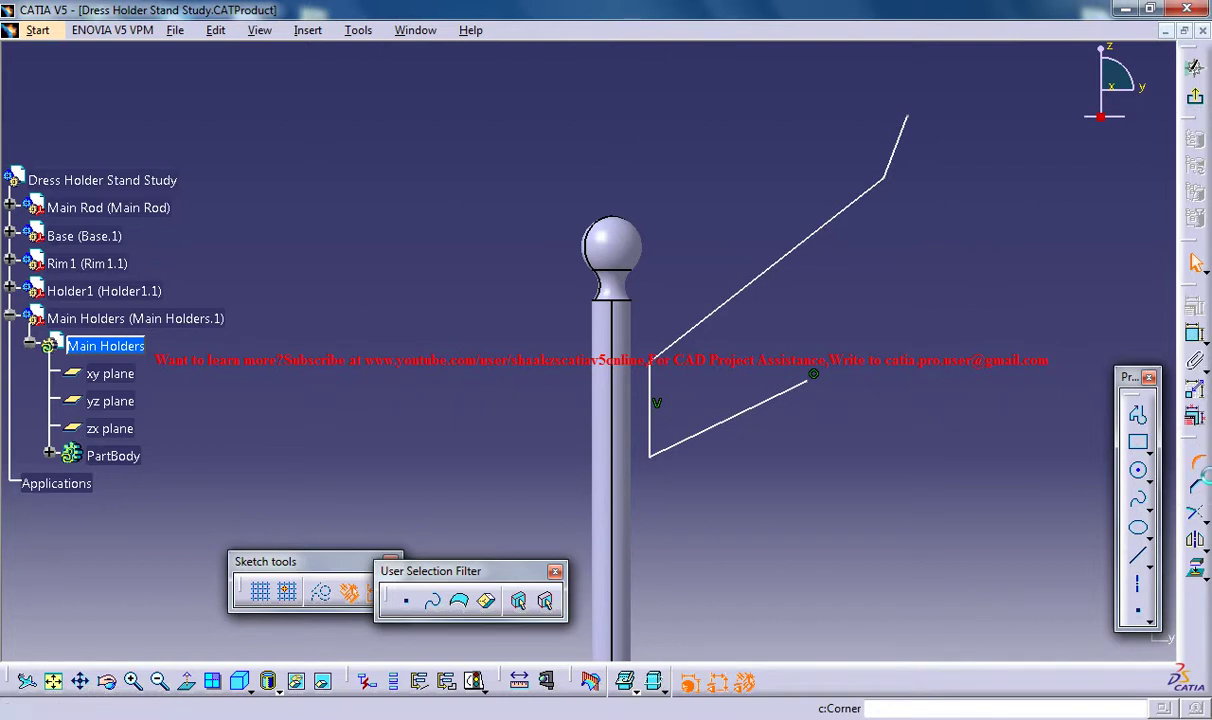
pyautogui.press('Escape')
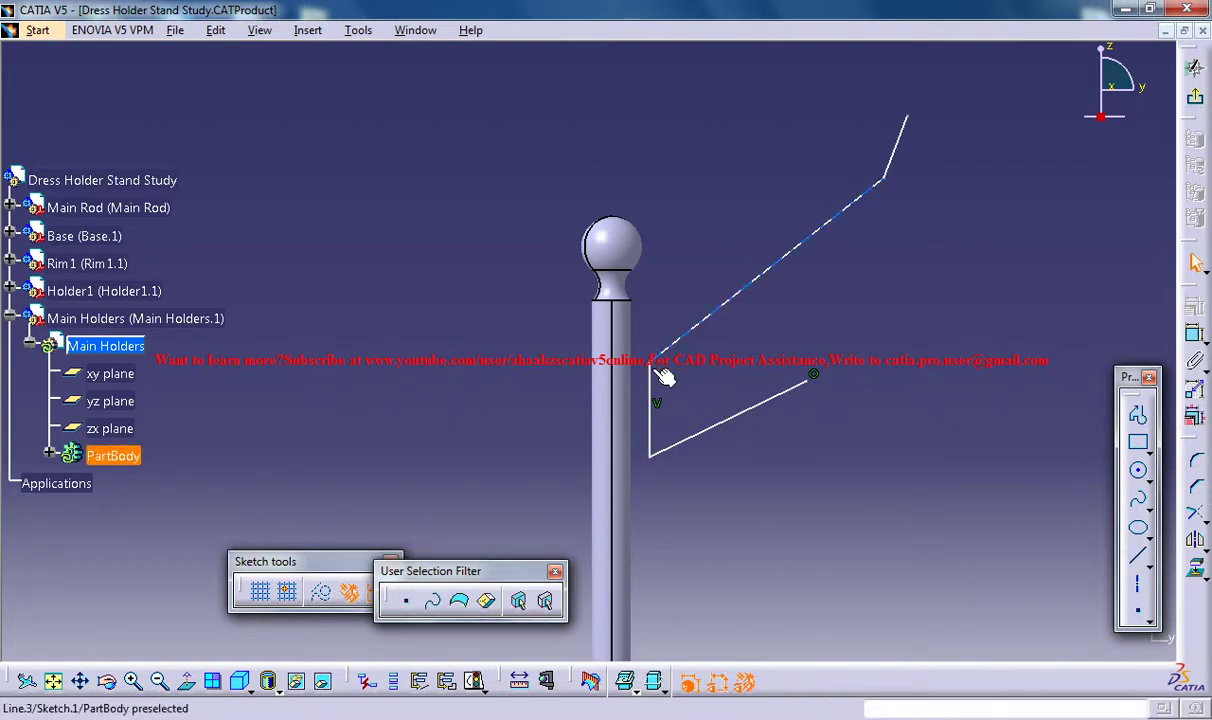
pyautogui.click(1197, 460)
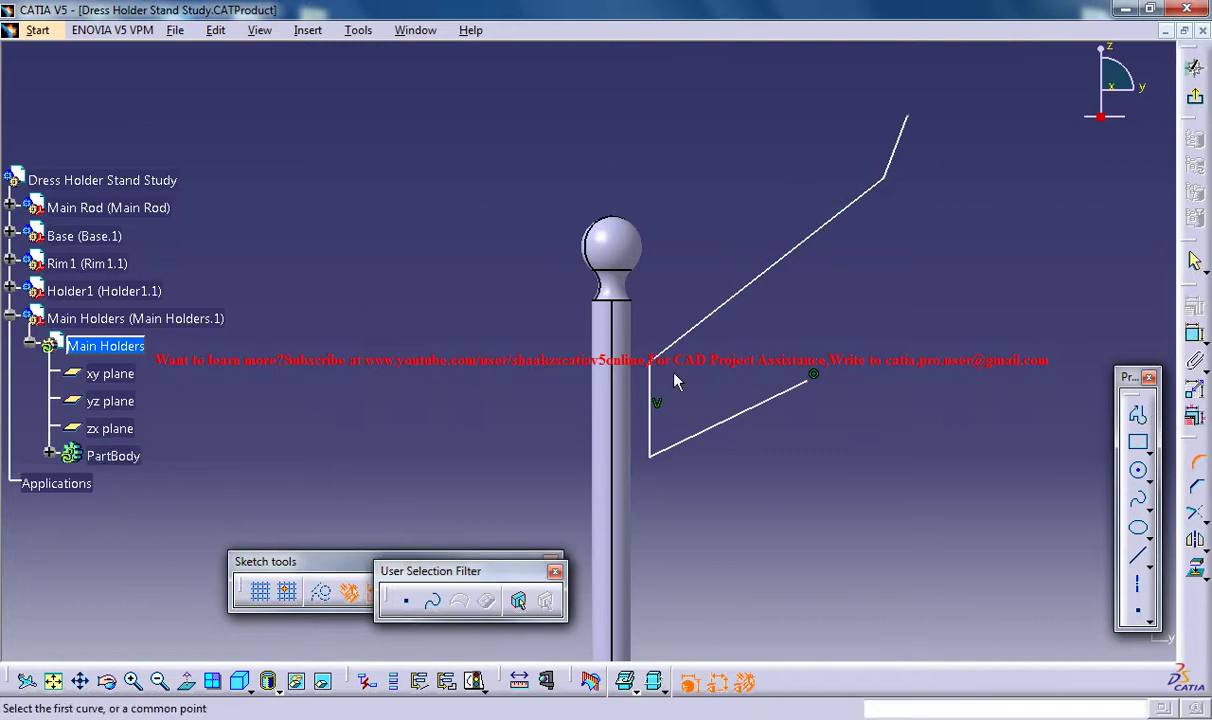
pyautogui.click(670, 344)
pyautogui.click(652, 404)
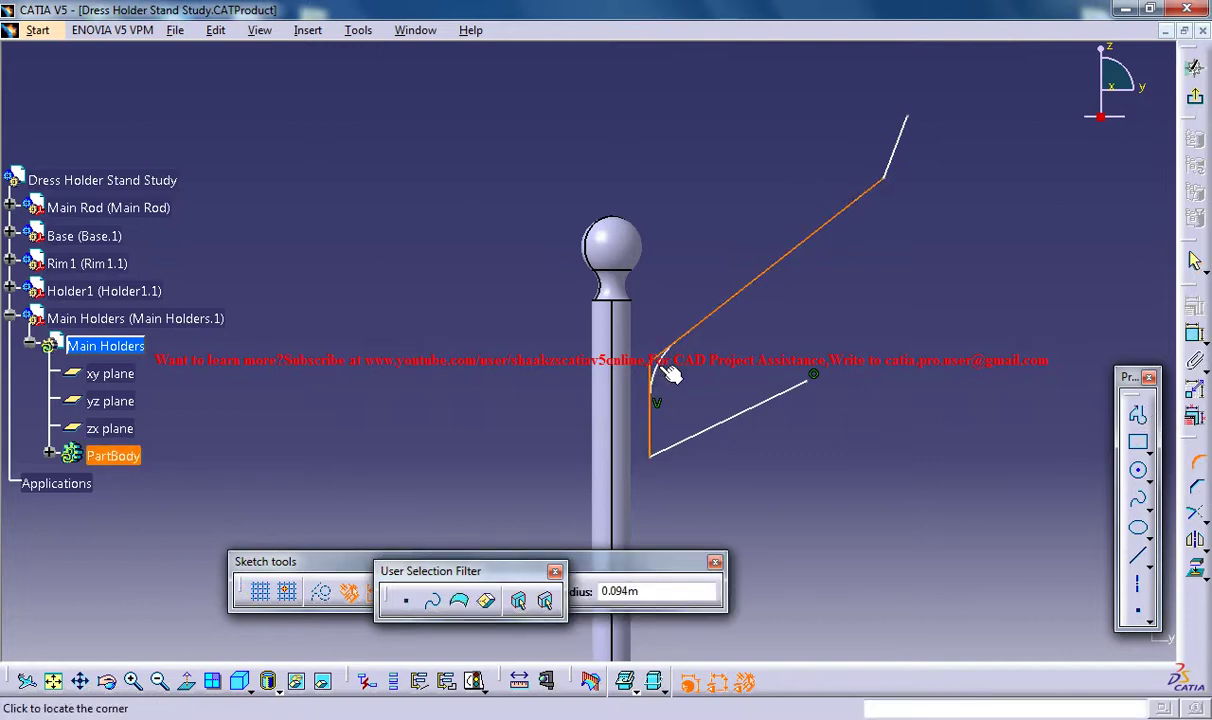
pyautogui.click(673, 378)
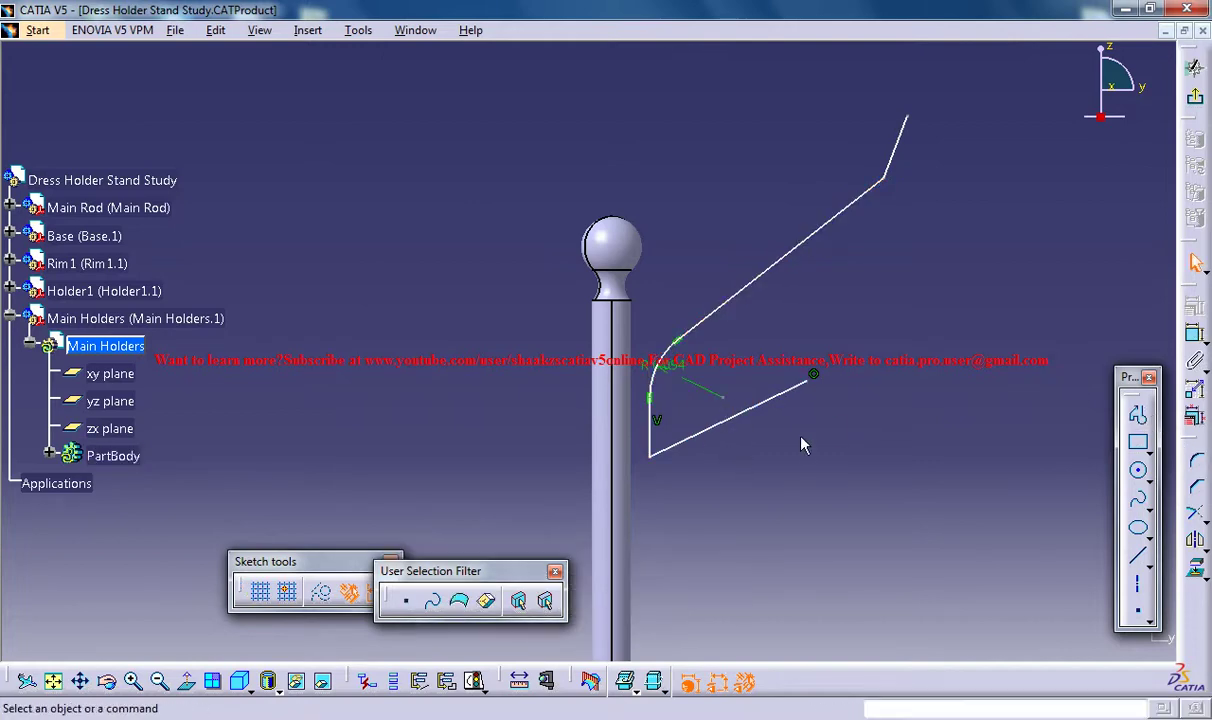
# - Round the corner between the vertical segment and the lower arm with a radius of about 0.017 m
pyautogui.click(1197, 460)
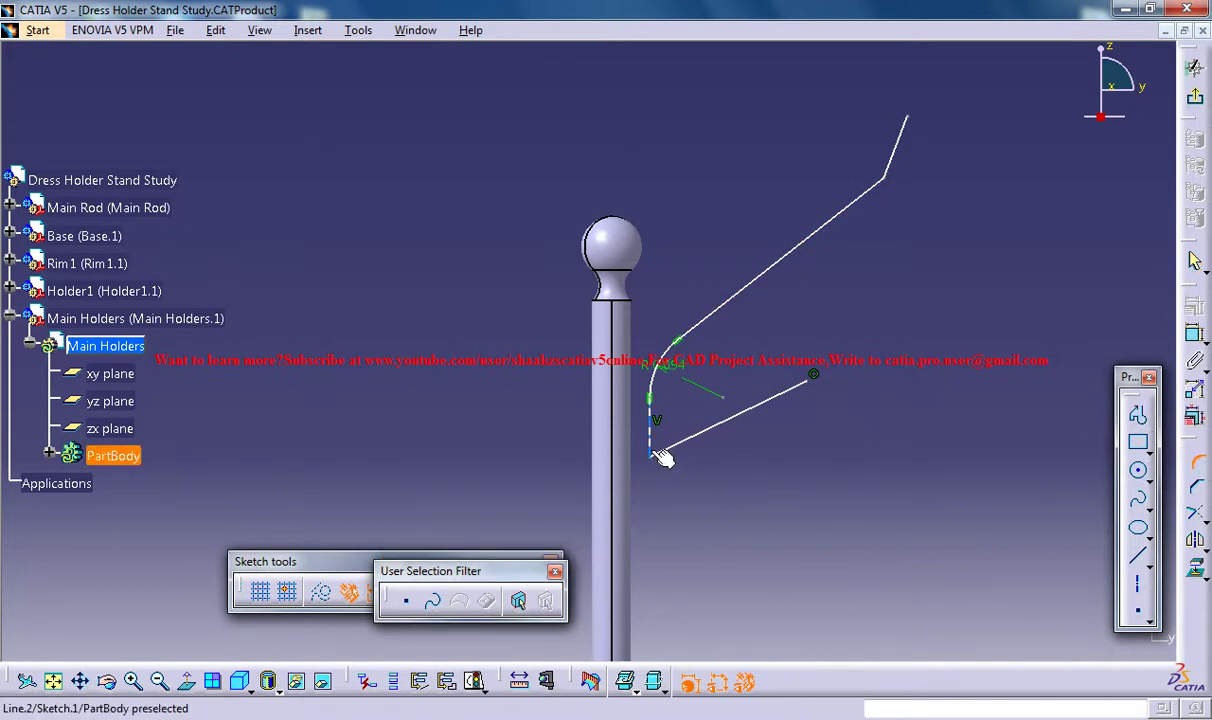
pyautogui.click(651, 446)
pyautogui.click(664, 449)
pyautogui.click(667, 457)
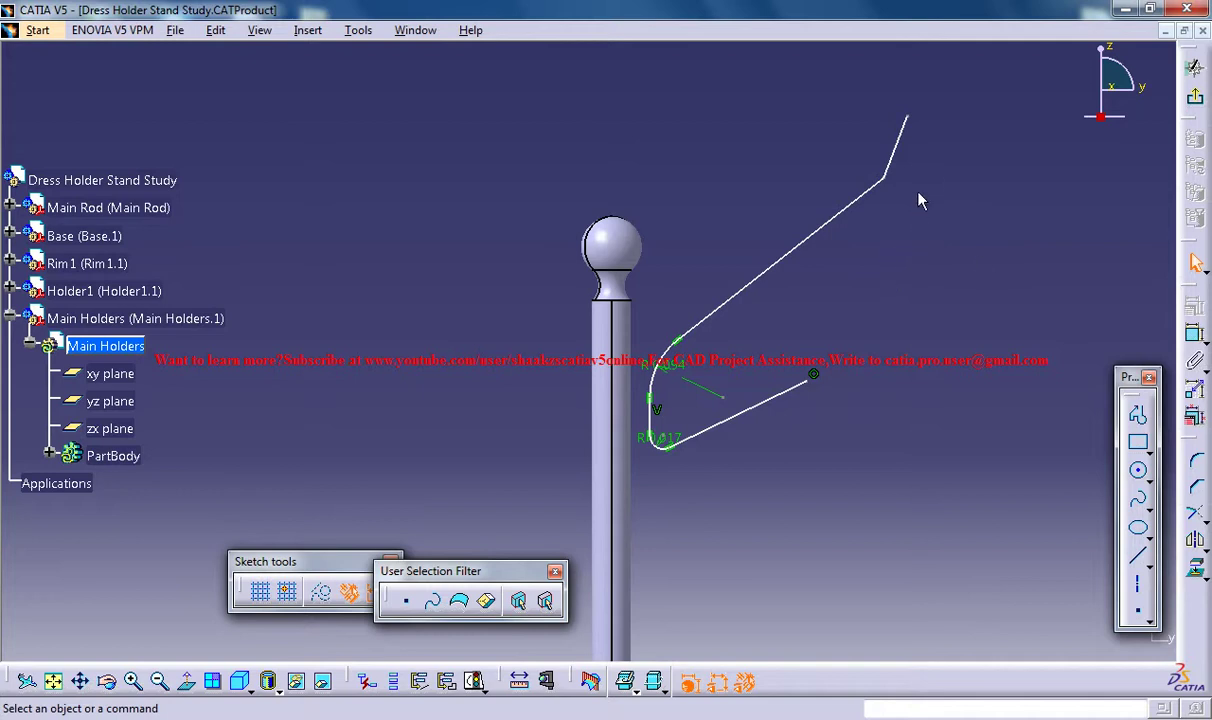
# - Round the corner between the long upper arm and its steeper tip with a radius of about 0.148 m
pyautogui.click(1197, 460)
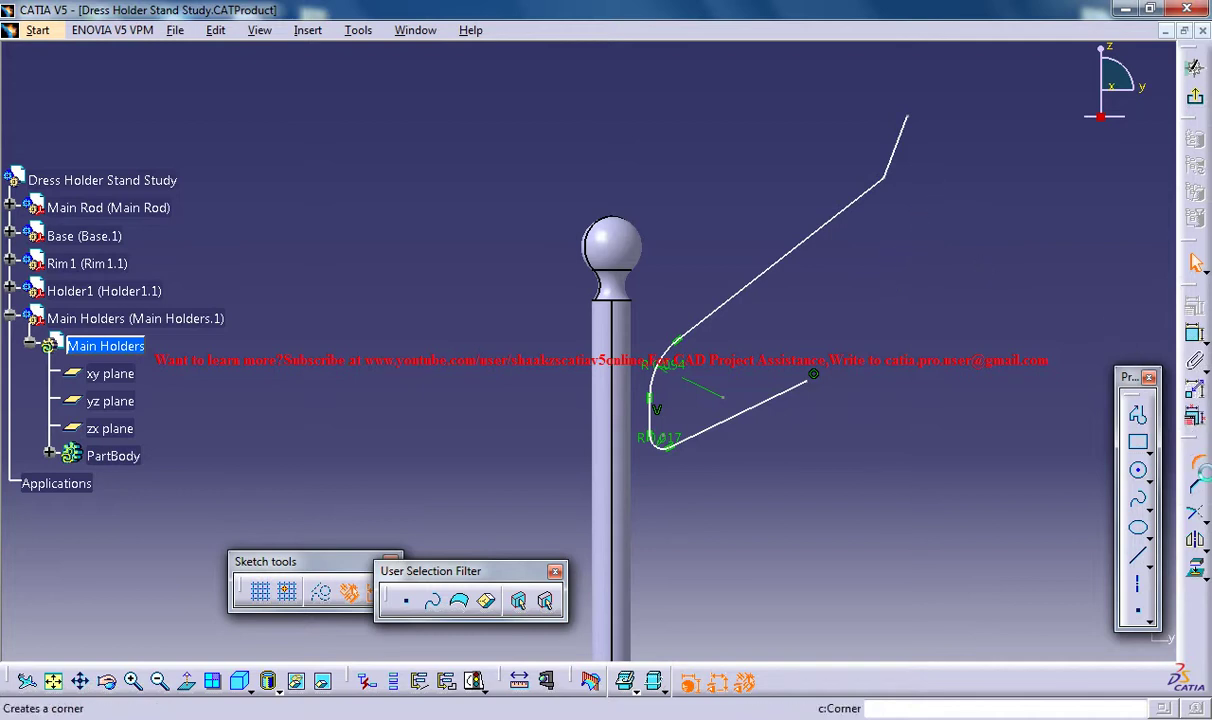
pyautogui.click(897, 180)
pyautogui.click(935, 185)
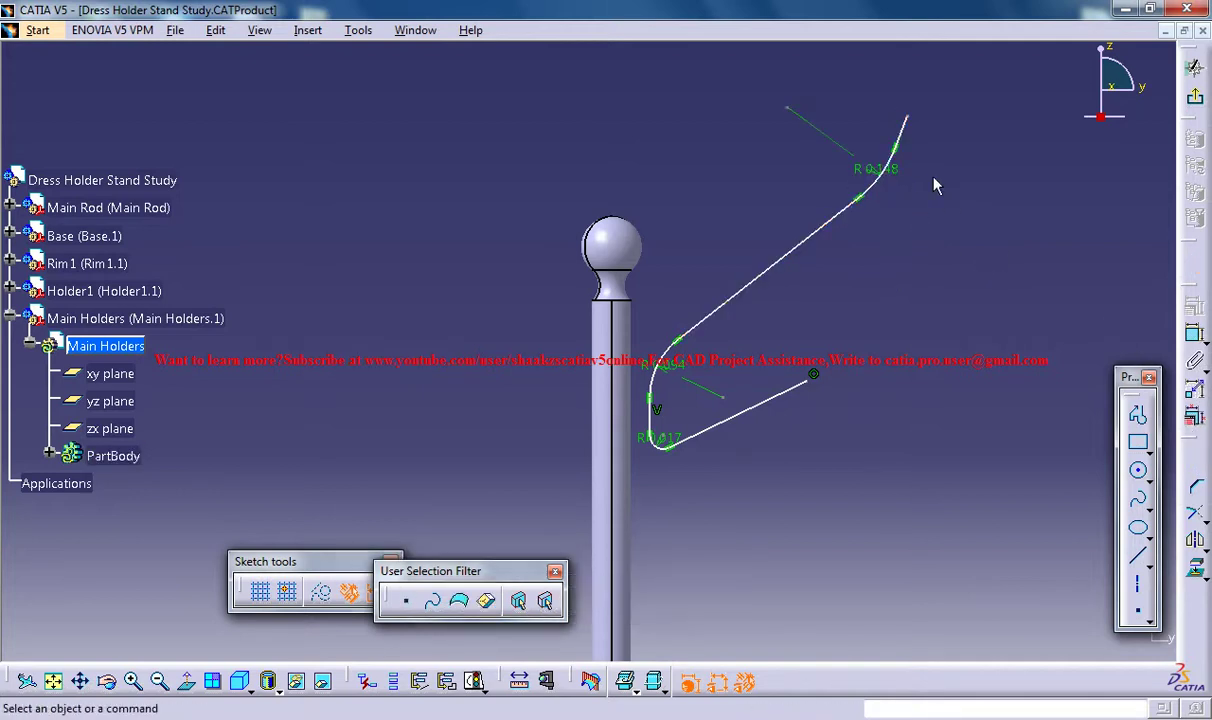
# - Exit the arm sketch and create a reference plane normal to its curve at the upper tip endpoint
pyautogui.click(1195, 97)
pyautogui.click(889, 378)
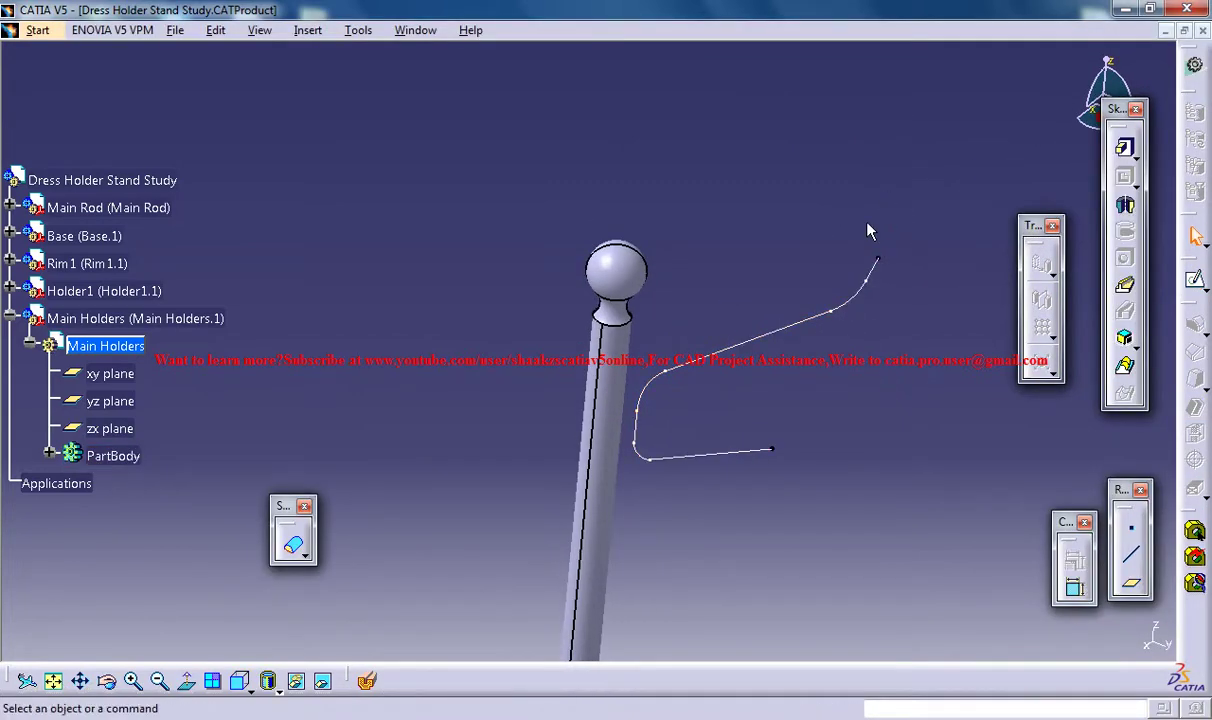
pyautogui.moveTo(871, 232); pyautogui.dragTo(842, 263, button='middle')
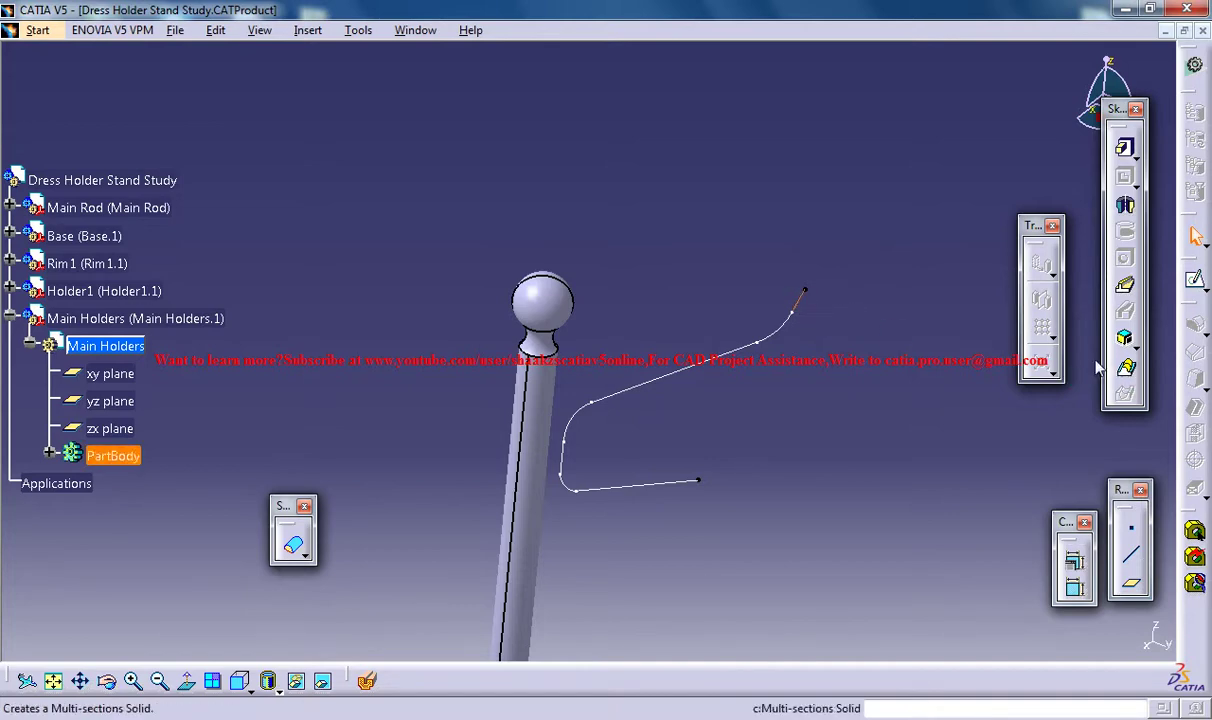
pyautogui.click(1136, 578)
pyautogui.click(795, 310)
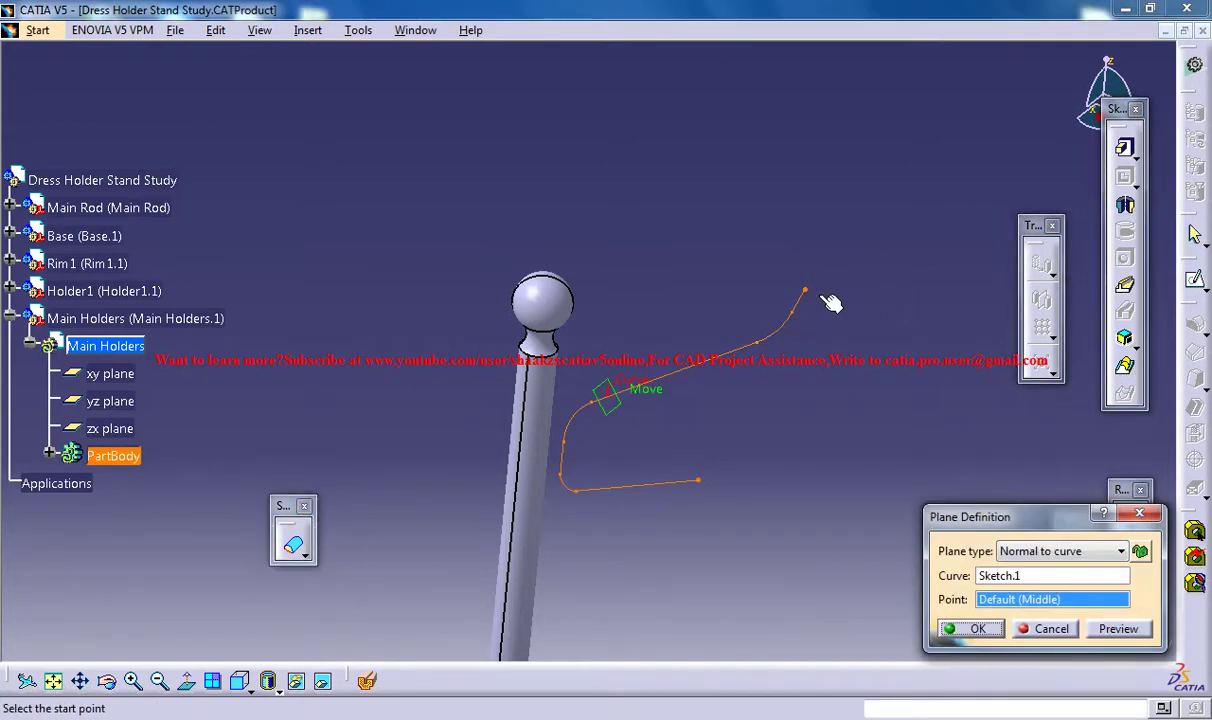
pyautogui.click(806, 291)
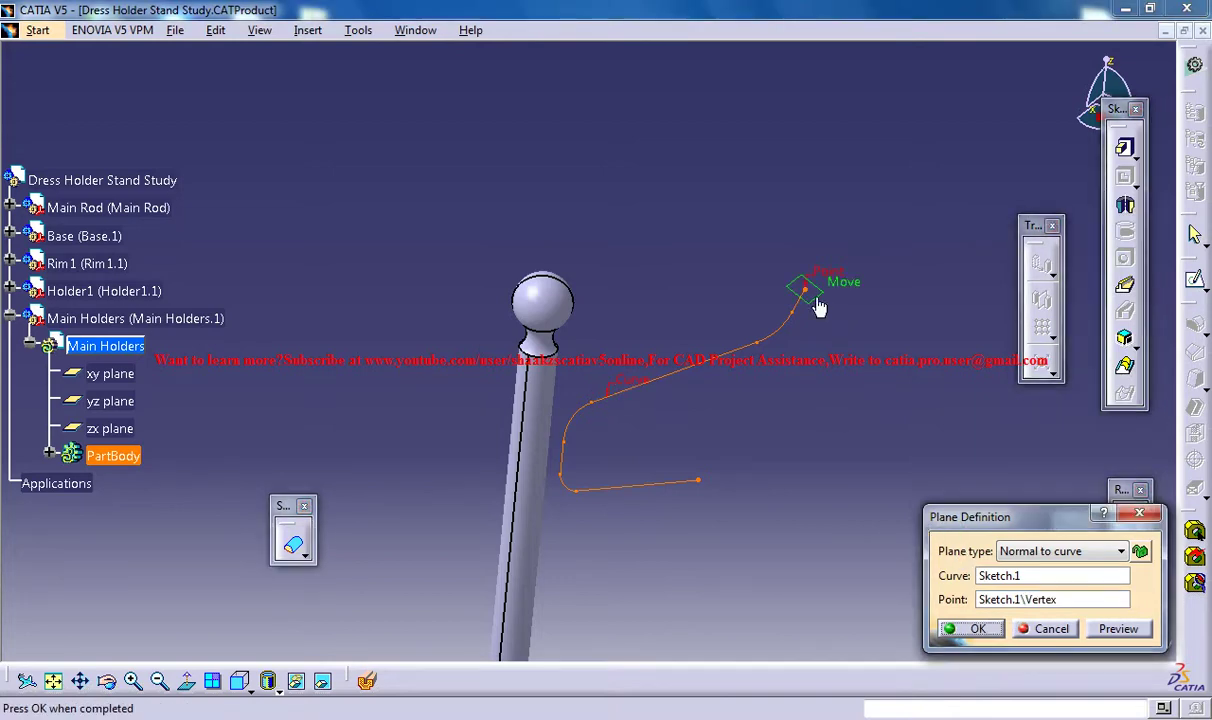
pyautogui.click(975, 630)
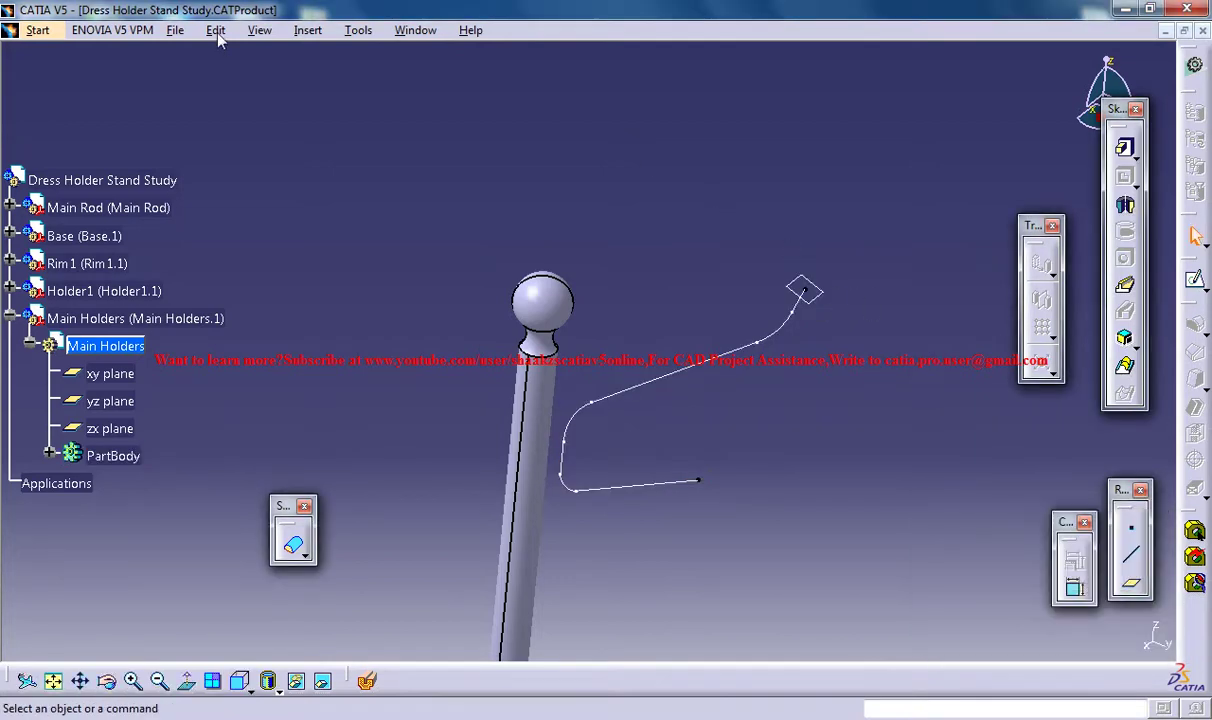
# - In Generative Shape Design, define a centre-and-radius circle centred on the arm's tip endpoint and supported by the new normal plane
pyautogui.click(37, 30)
pyautogui.moveTo(140, 98)
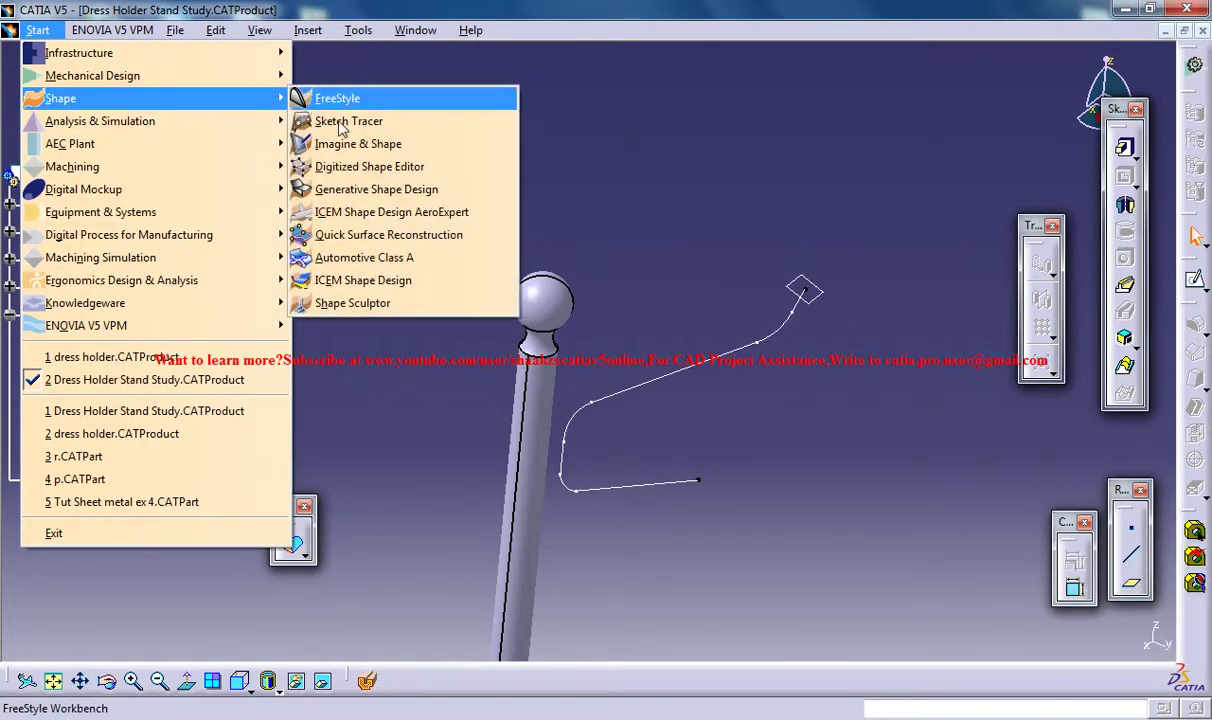
pyautogui.click(376, 189)
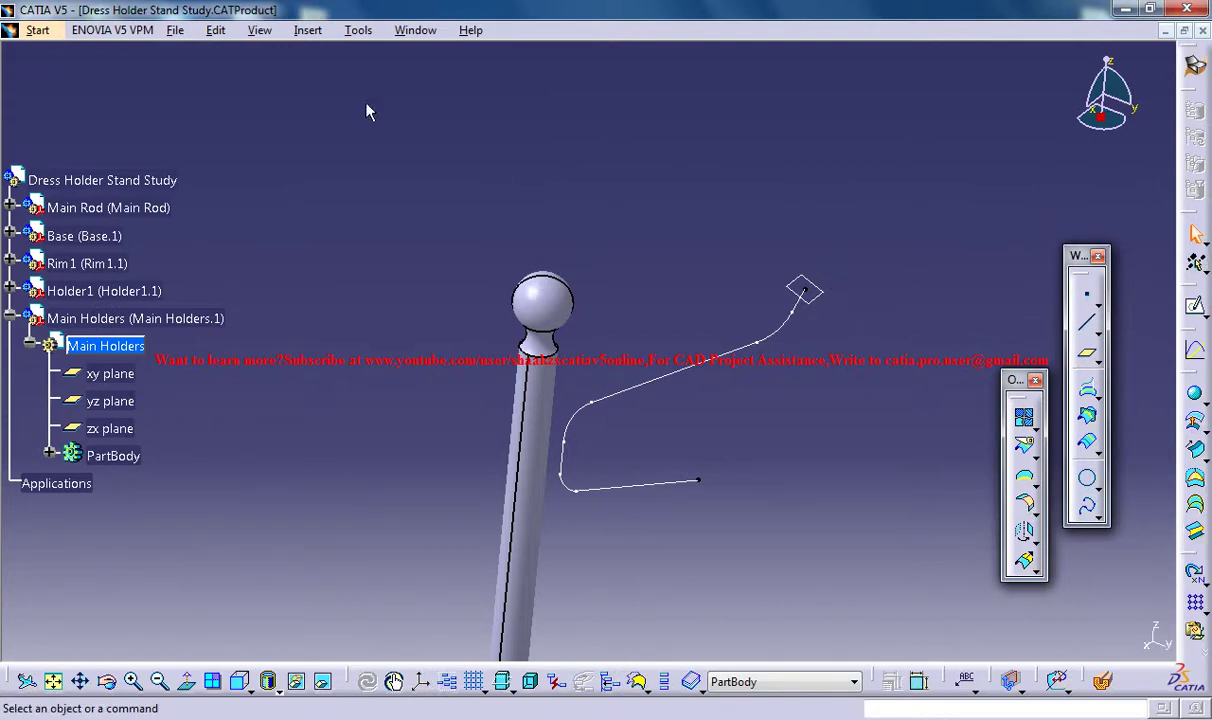
pyautogui.click(1087, 477)
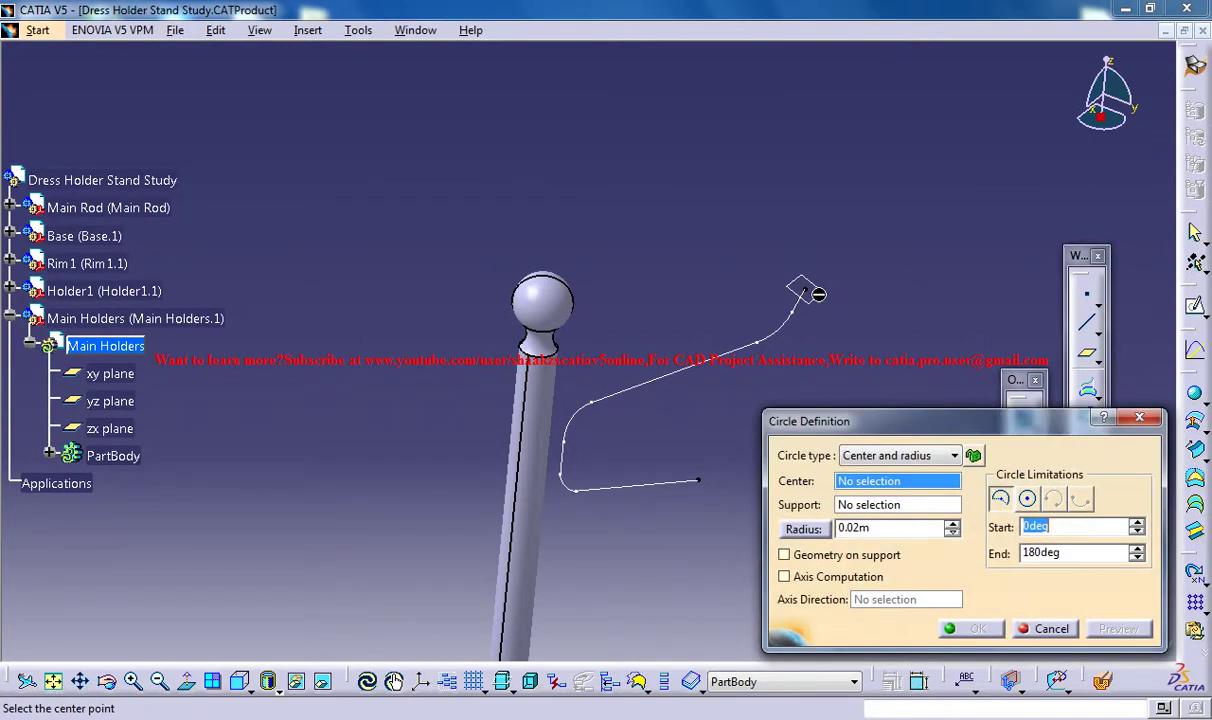
pyautogui.click(806, 291)
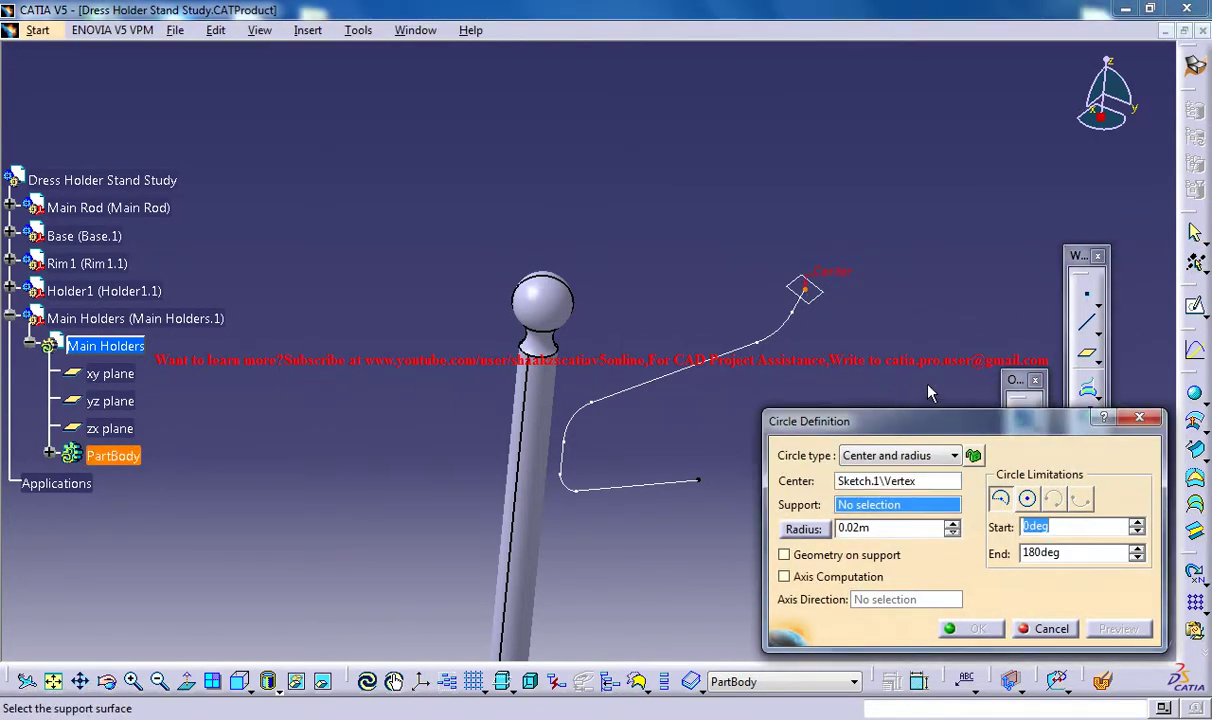
pyautogui.click(940, 325)
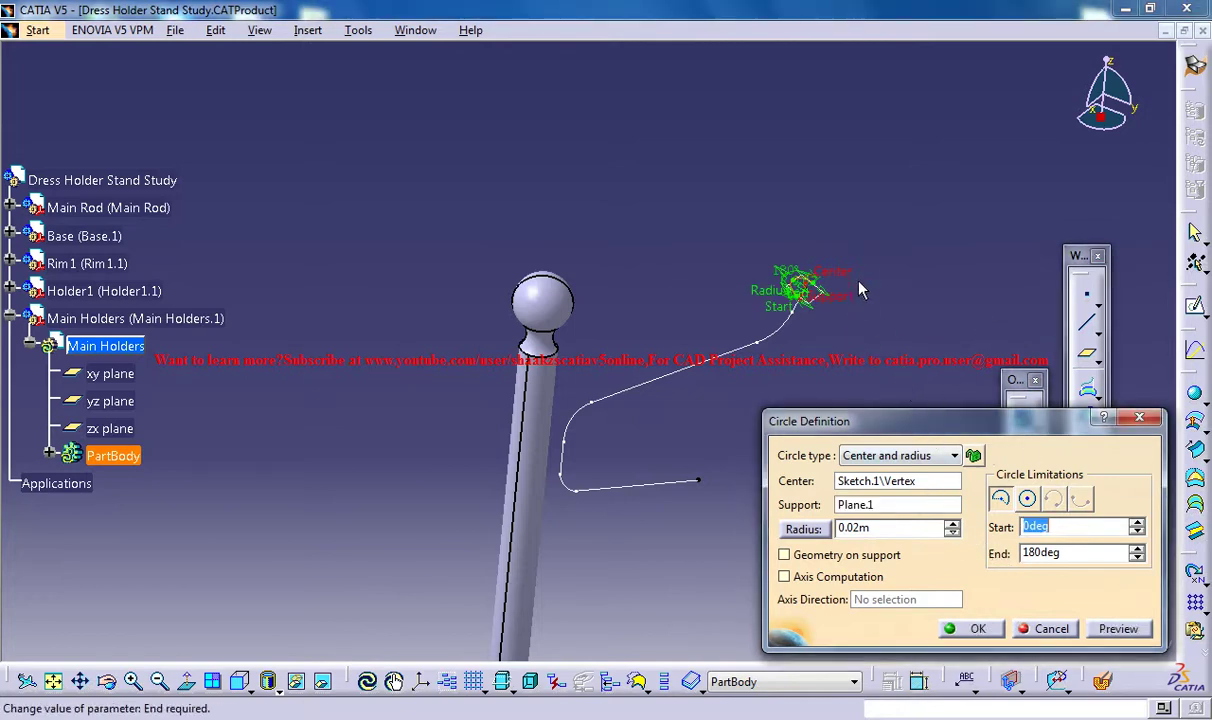
# - Make the tip circle a whole circle with a radius of 0.02 m and create it
pyautogui.moveTo(871, 269); pyautogui.dragTo(872, 268, button='middle')
pyautogui.moveTo(865, 202); pyautogui.dragTo(882, 140, button='middle')
pyautogui.moveTo(1023, 260); pyautogui.dragTo(827, 352, button='middle')
pyautogui.click(1035, 499)
pyautogui.click(1030, 500)
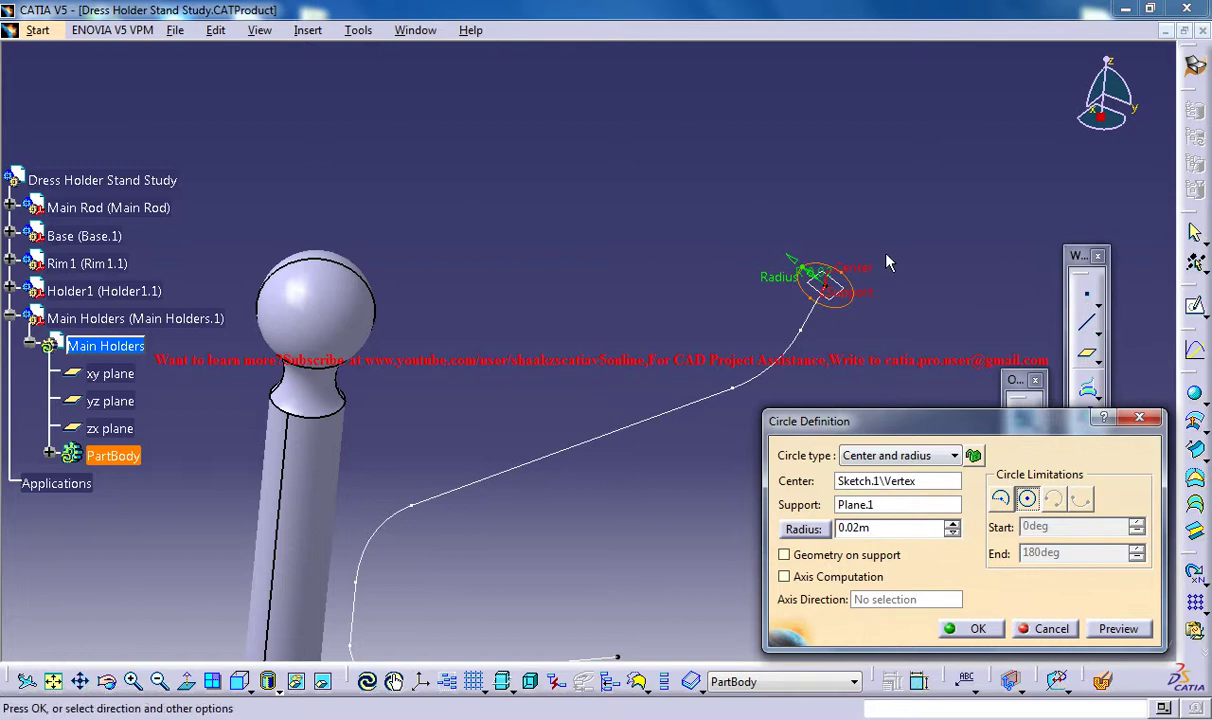
pyautogui.moveTo(776, 256); pyautogui.dragTo(776, 256, button='middle')
pyautogui.moveTo(794, 326); pyautogui.dragTo(776, 335, button='middle')
pyautogui.middleClick(579, 535)
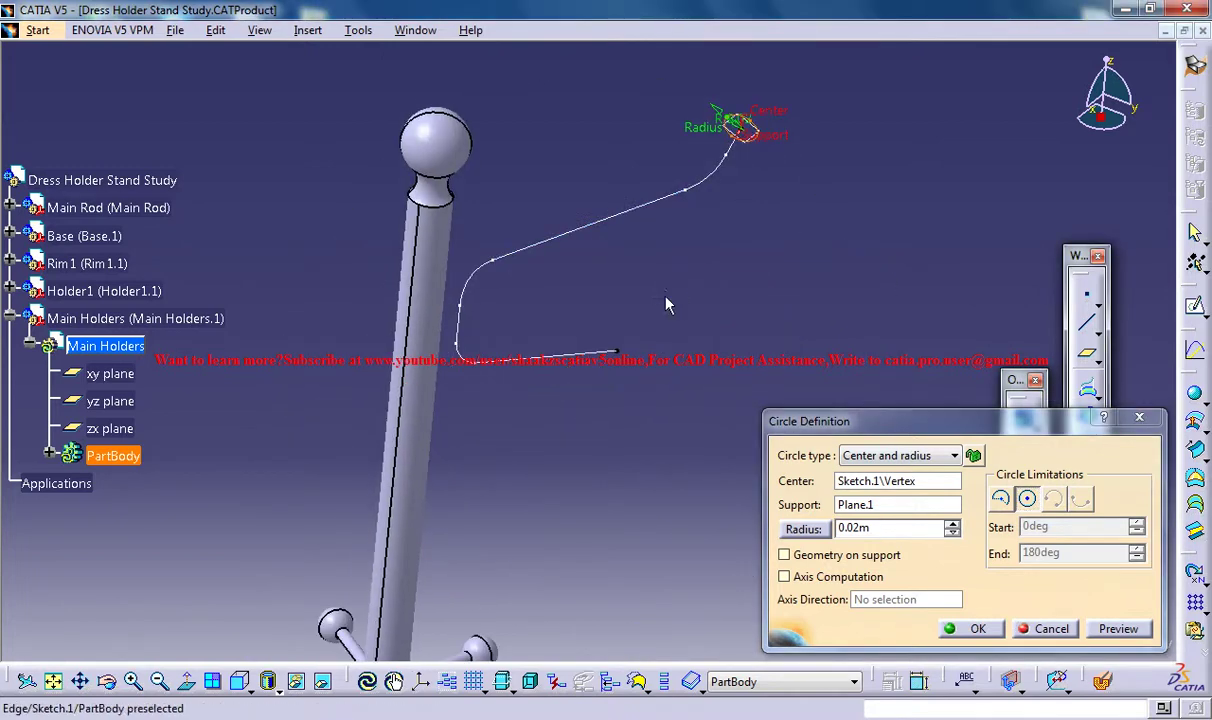
pyautogui.moveTo(663, 300)
pyautogui.mouseDown(button='middle')
pyautogui.moveTo(568, 336)
pyautogui.moveTo(590, 262)
pyautogui.moveTo(612, 287)
pyautogui.mouseUp(button='middle')
pyautogui.click(1118, 628)
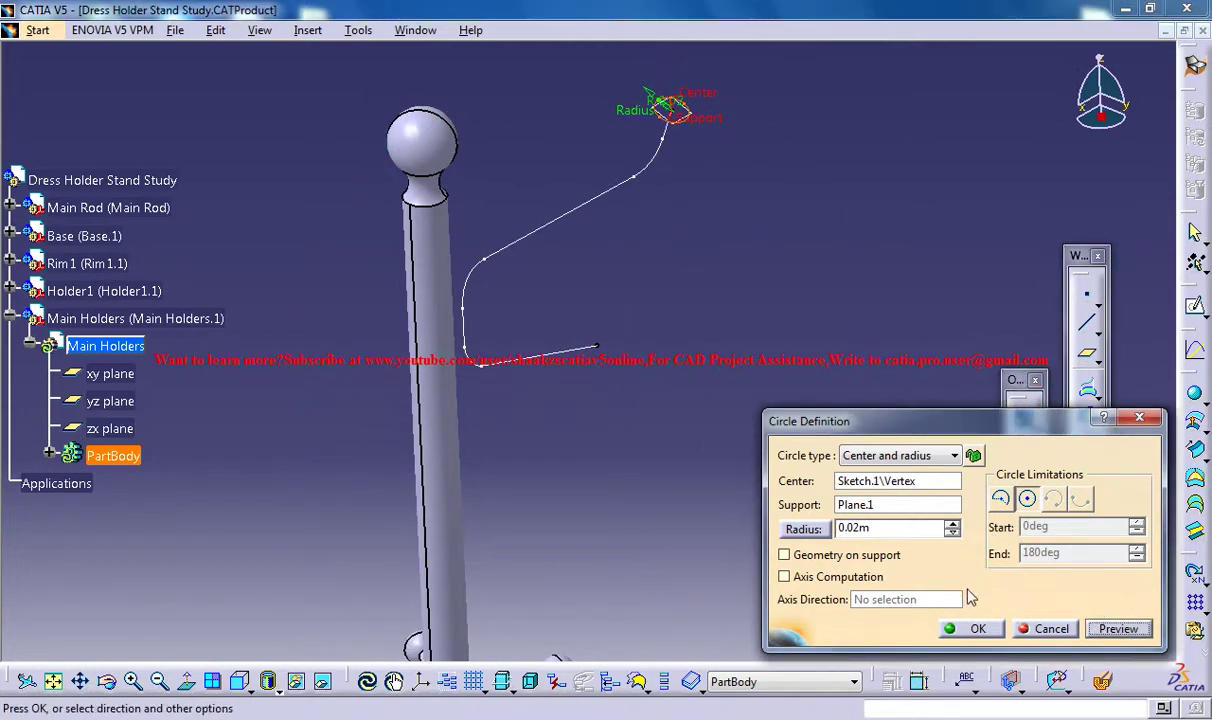
pyautogui.click(972, 628)
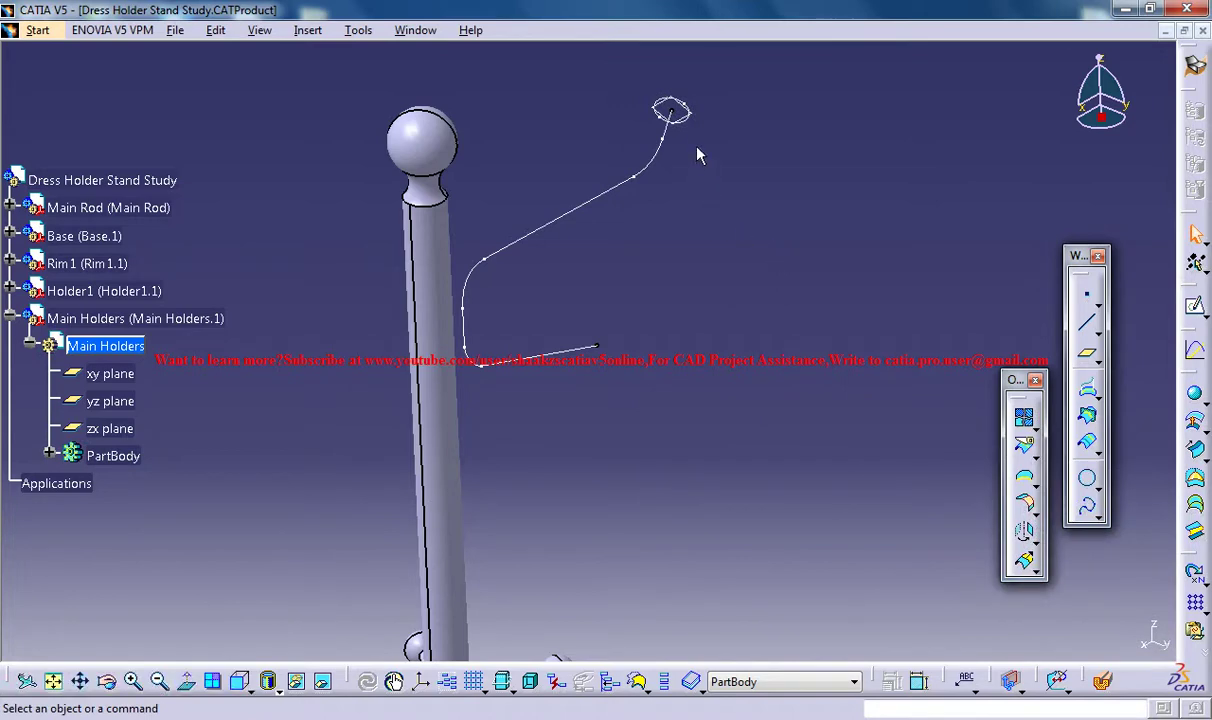
# - Switch back to the Part Design workbench
pyautogui.click(180, 32)
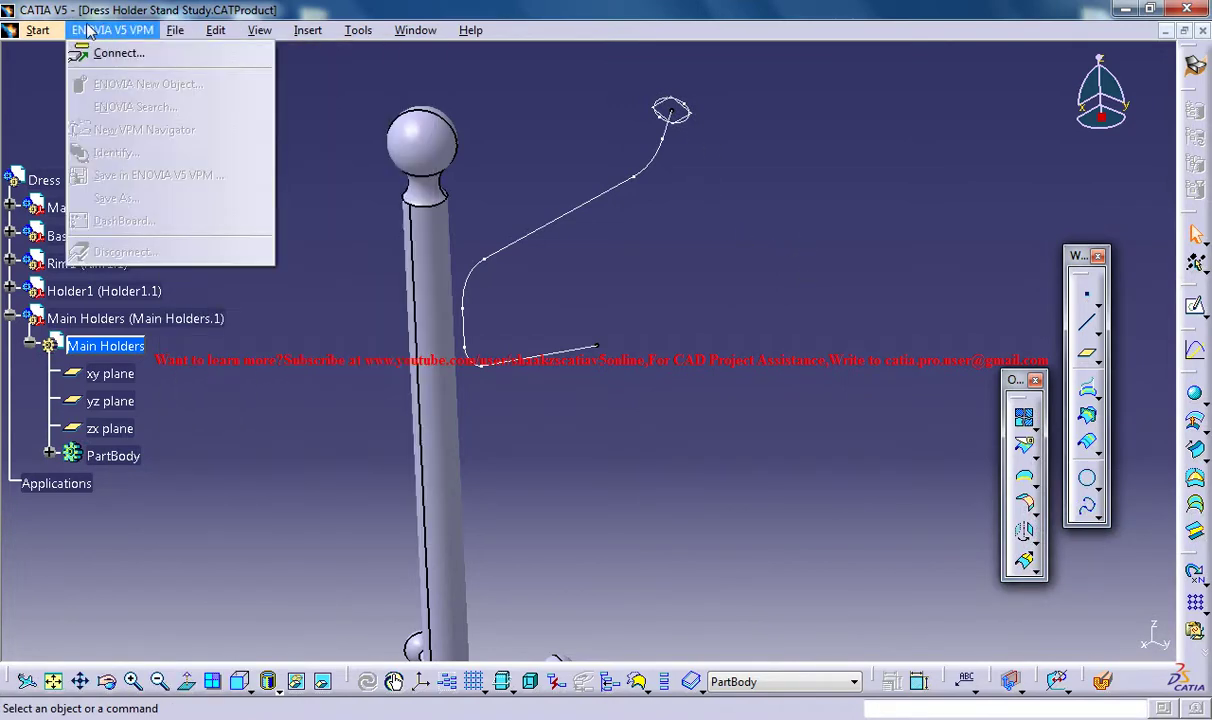
pyautogui.moveTo(109, 100)
pyautogui.moveTo(92, 76)
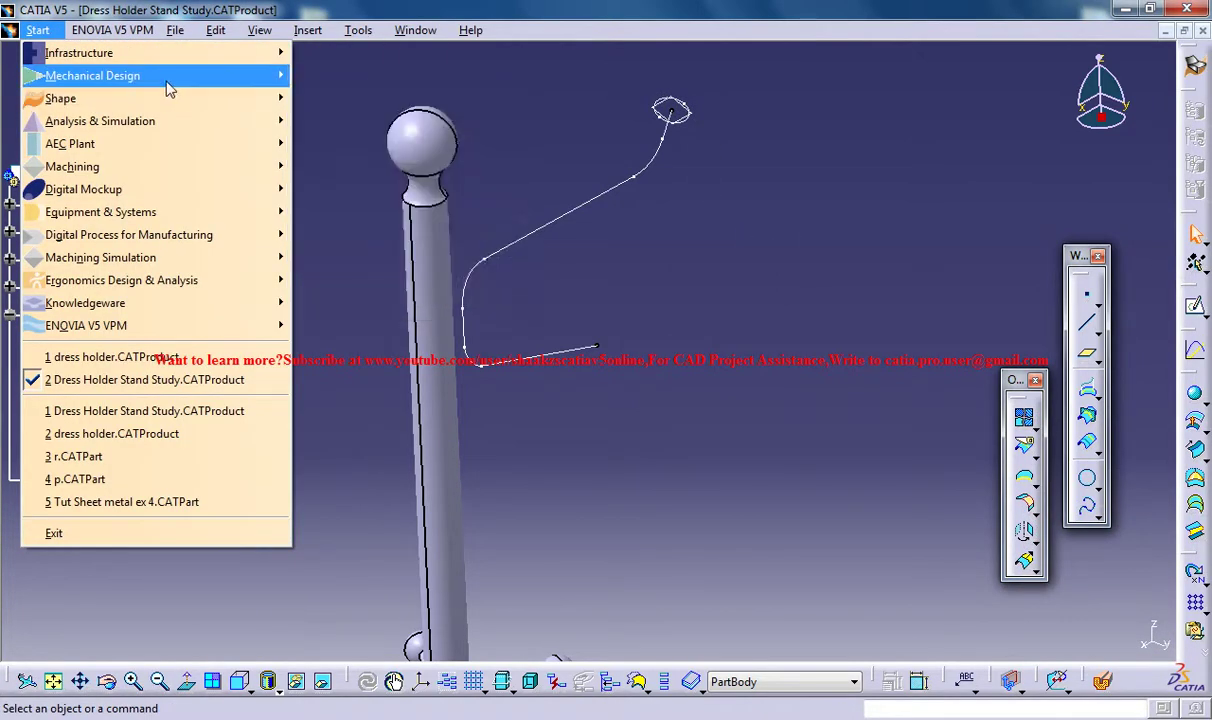
pyautogui.click(364, 76)
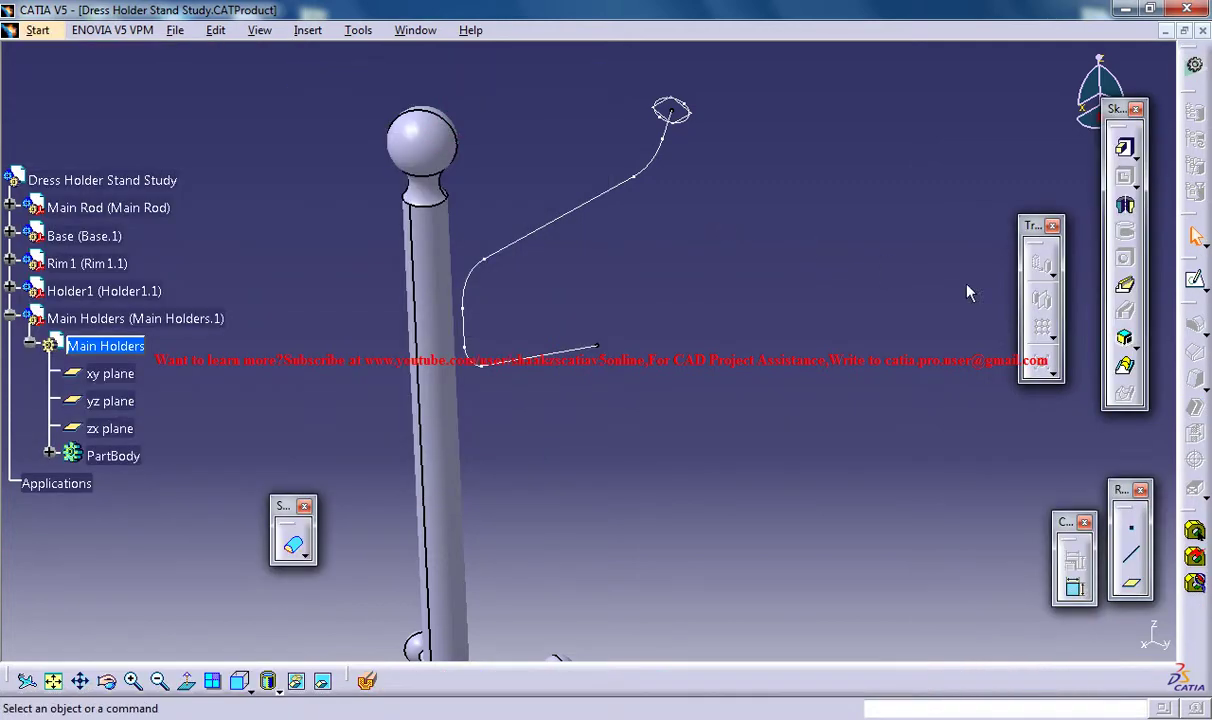
# - Try to create a rib with the tip circle as profile and the arm sketch as centre curve
pyautogui.click(1126, 286)
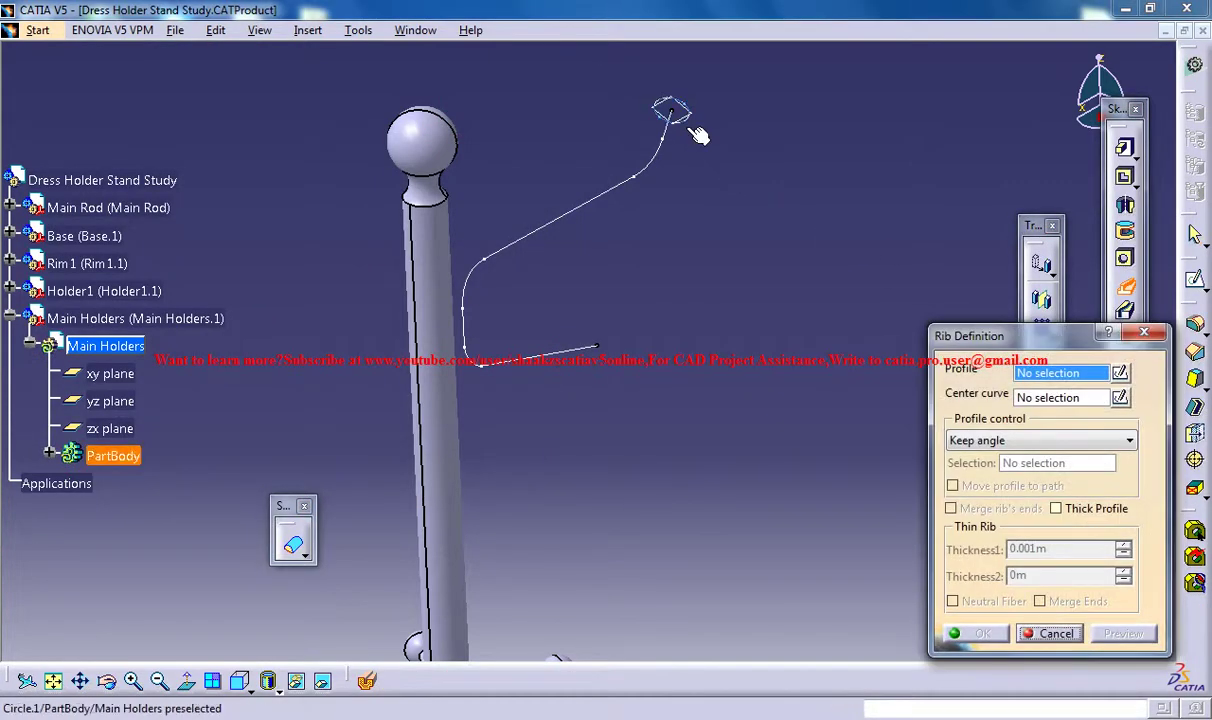
pyautogui.click(692, 128)
pyautogui.click(609, 212)
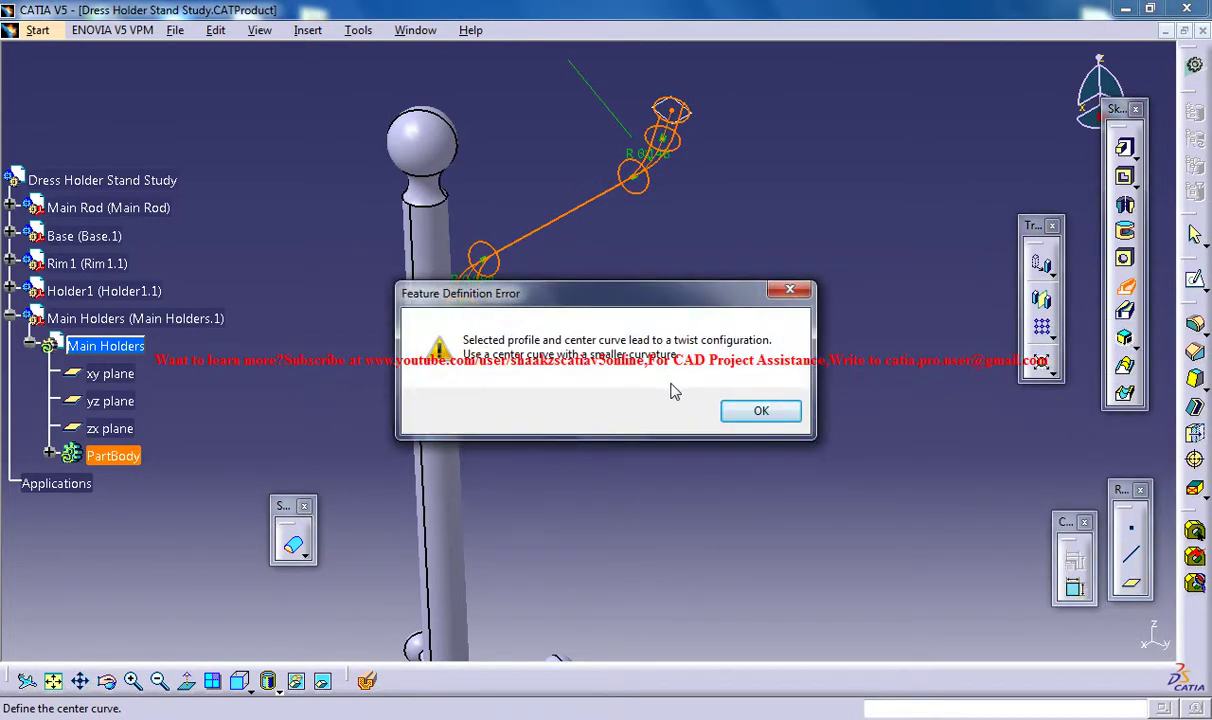
pyautogui.click(761, 413)
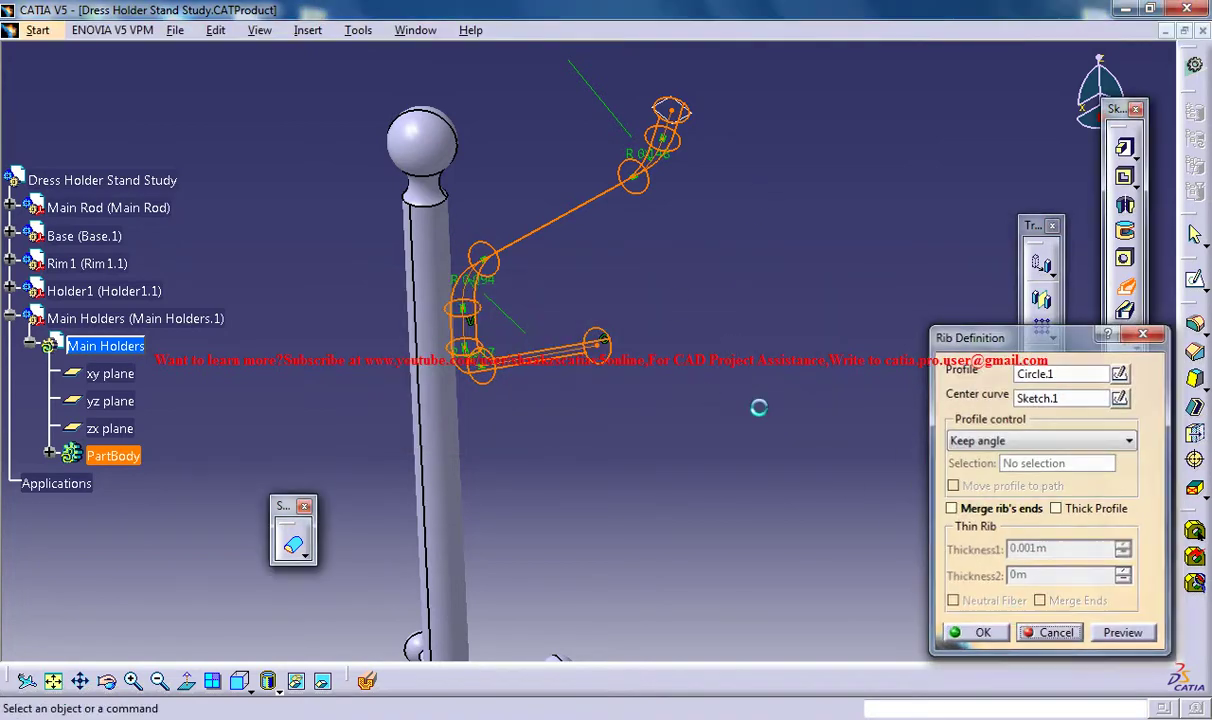
pyautogui.click(686, 128)
pyautogui.click(307, 30)
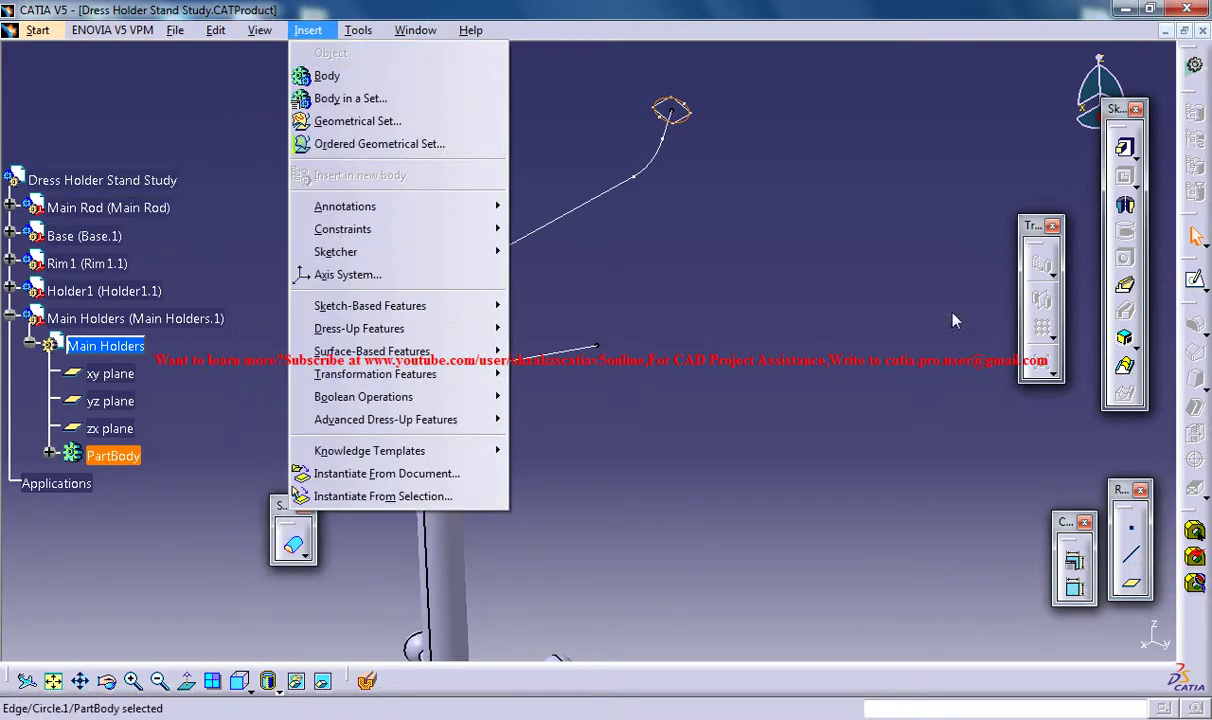
pyautogui.click(1124, 287)
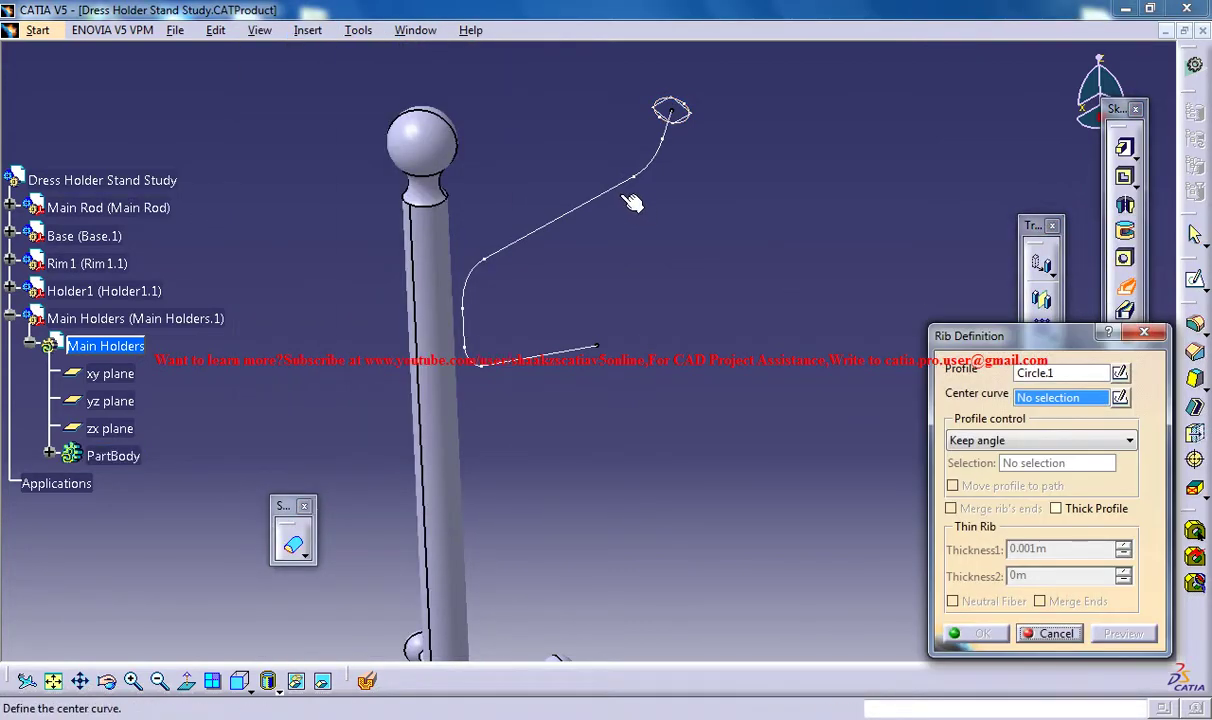
pyautogui.click(628, 198)
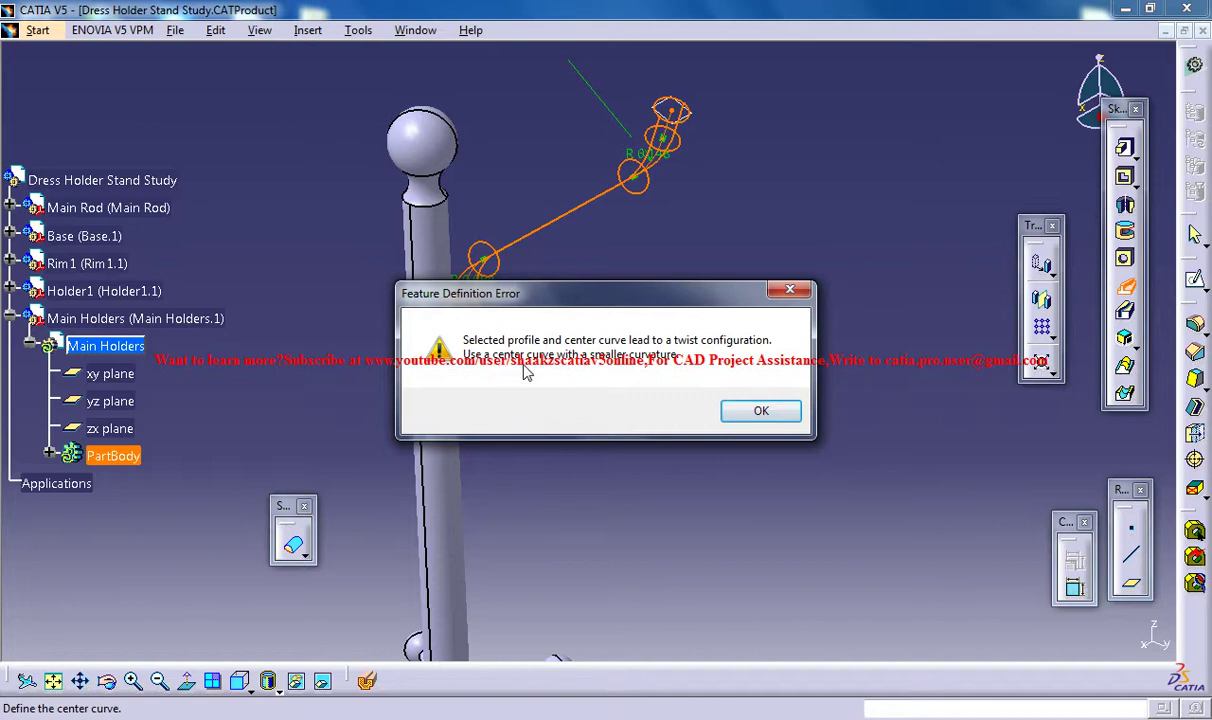
pyautogui.click(762, 413)
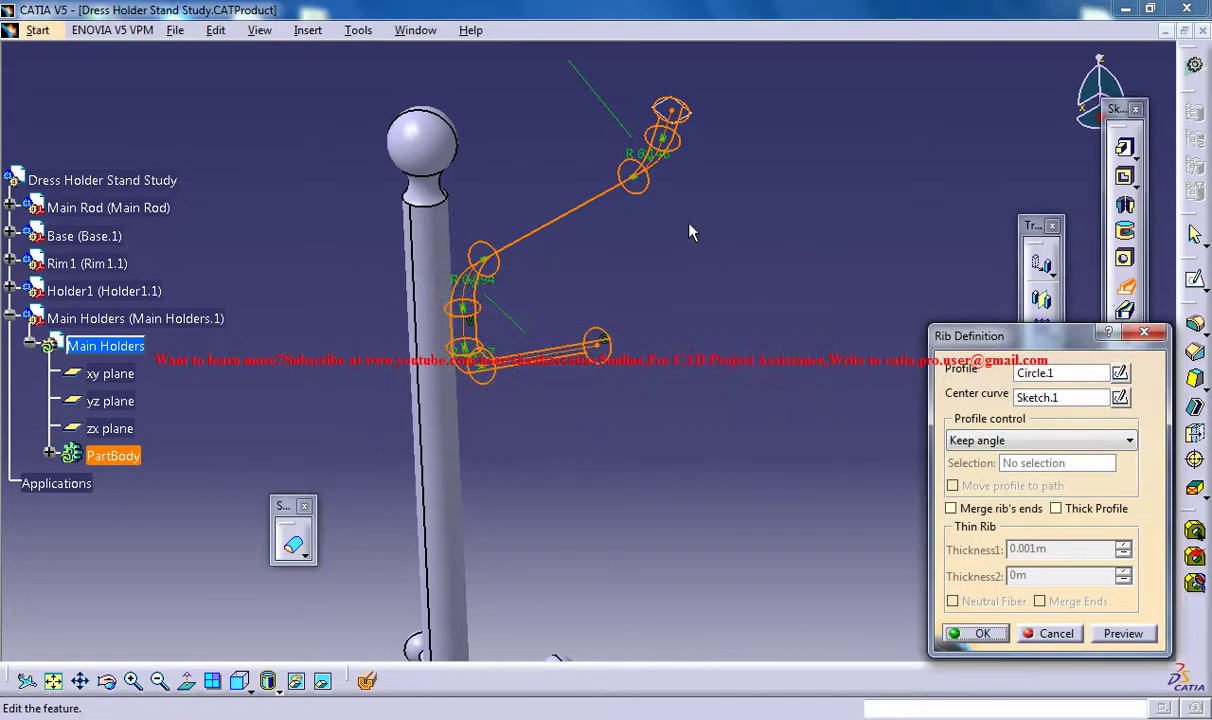
pyautogui.click(1053, 634)
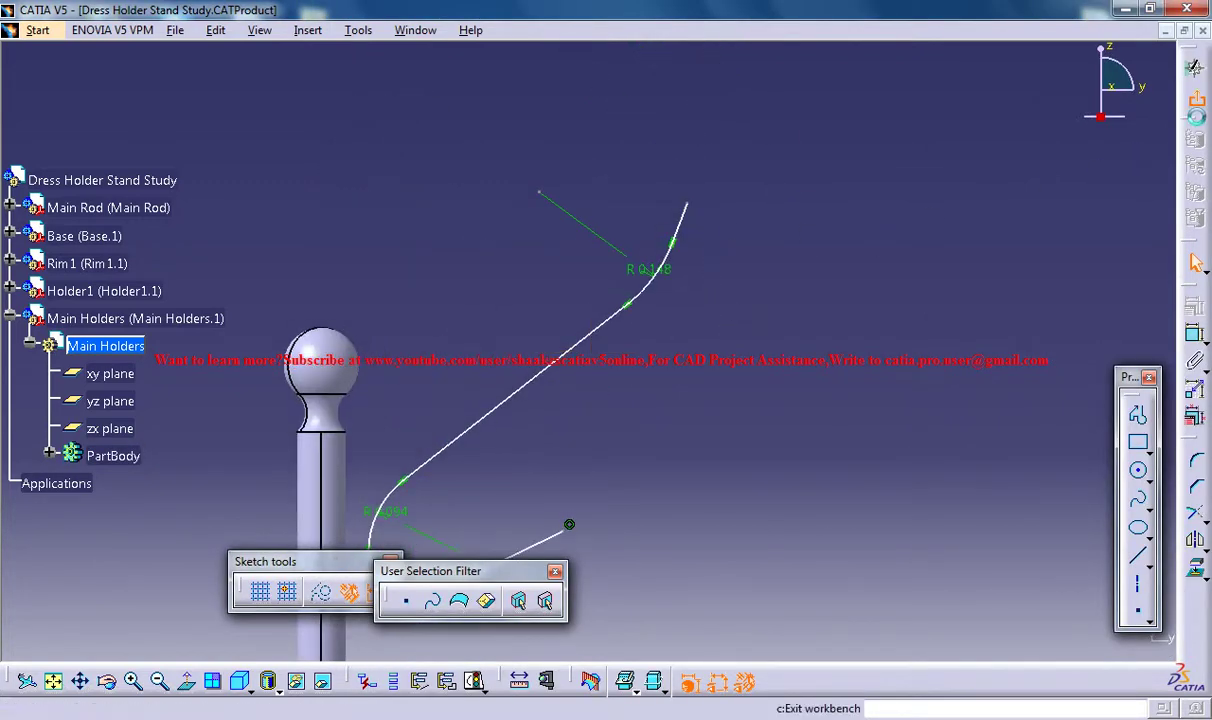
# - Leave the arm sketch and set the tip circle's radius to 0.005 m
pyautogui.click(1194, 67)
pyautogui.doubleClick(686, 272)
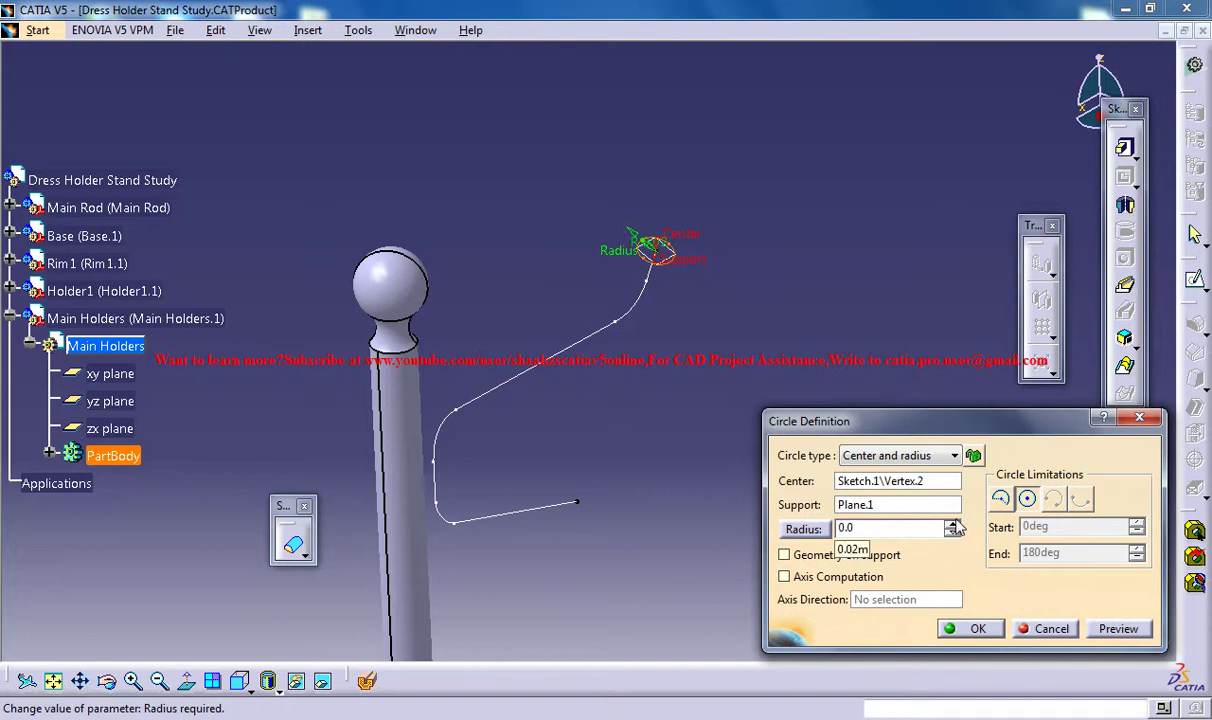
pyautogui.write('0.005')
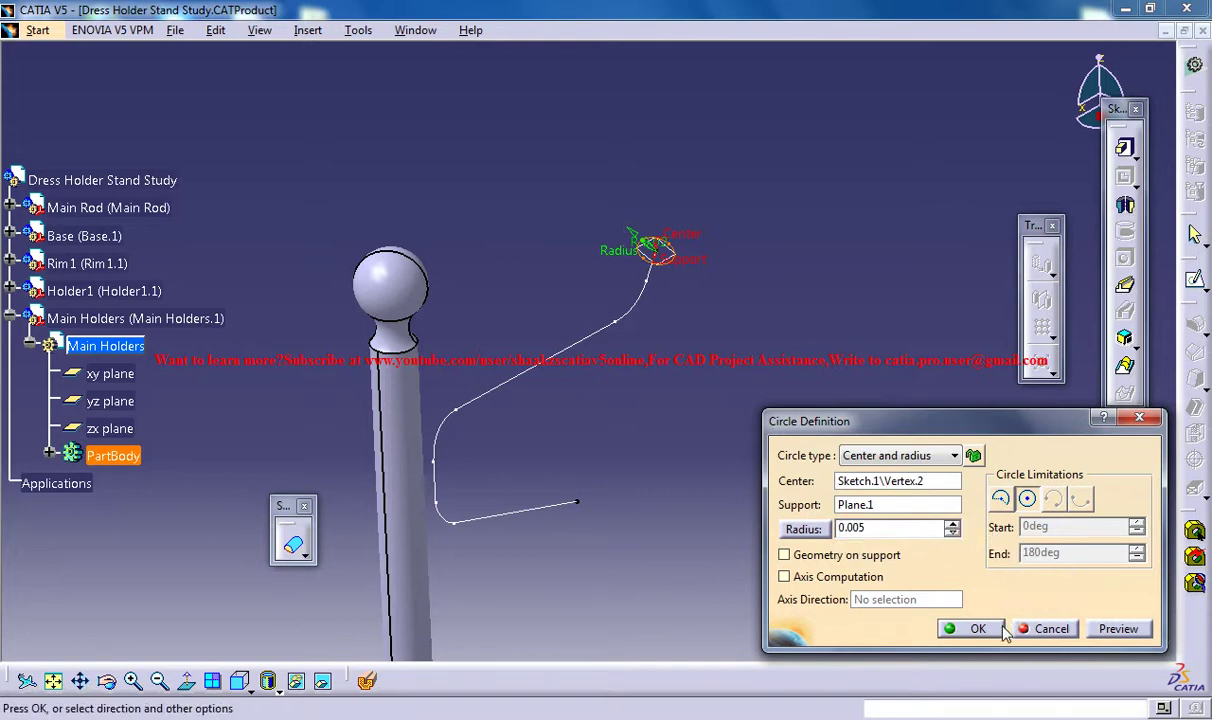
pyautogui.click(976, 628)
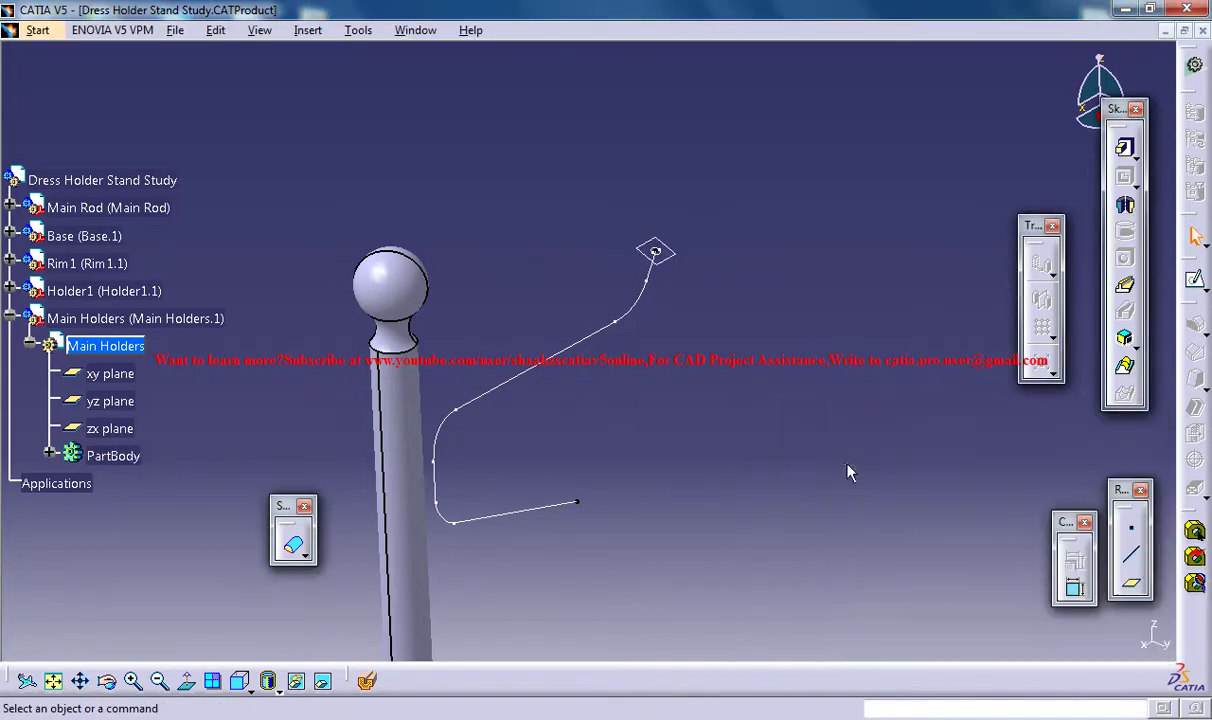
# - Edit the tip circle again and enlarge its radius slightly
pyautogui.doubleClick(664, 256)
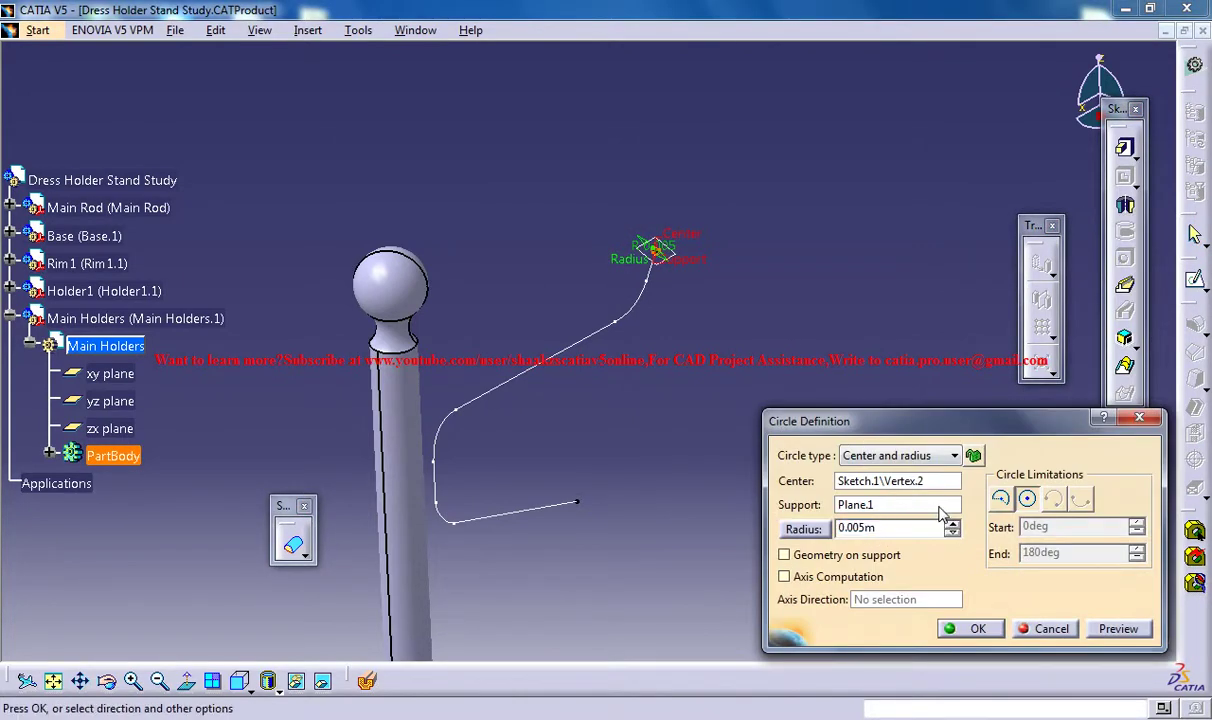
pyautogui.click(1142, 633)
pyautogui.click(972, 628)
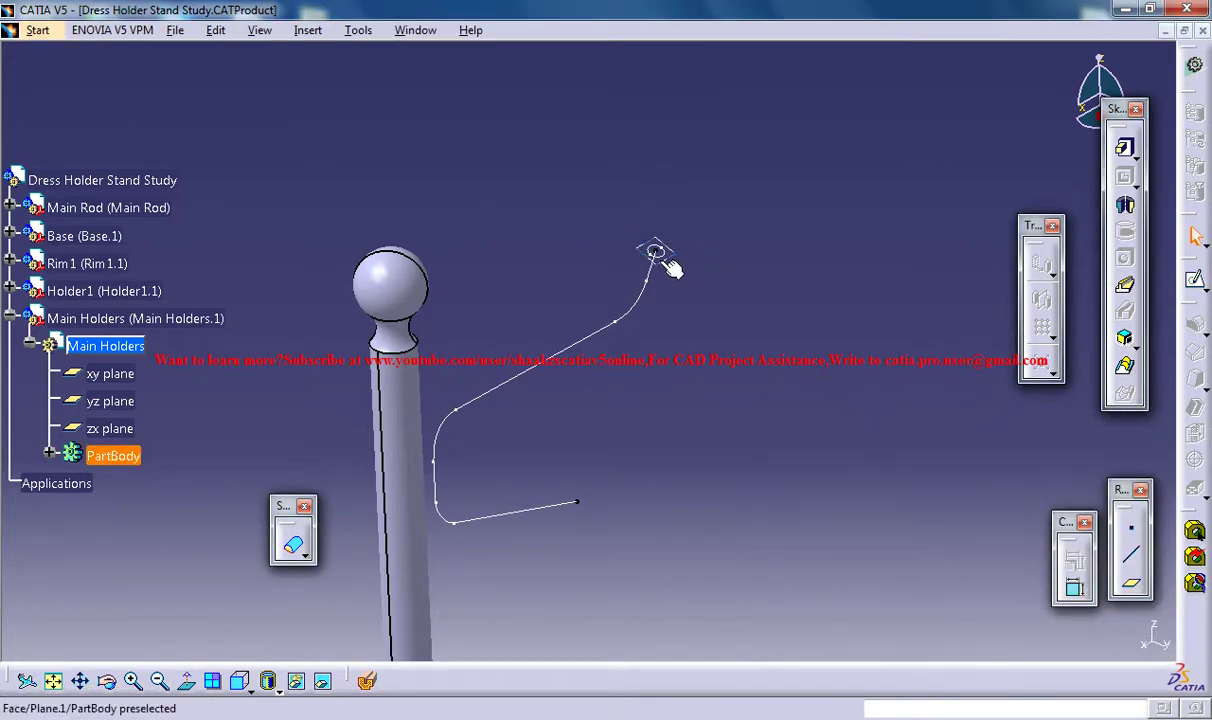
# - Create a rib that sweeps the tip circle along the arm sketch, with profile control set to Keep angle
pyautogui.click(668, 262)
pyautogui.click(1124, 285)
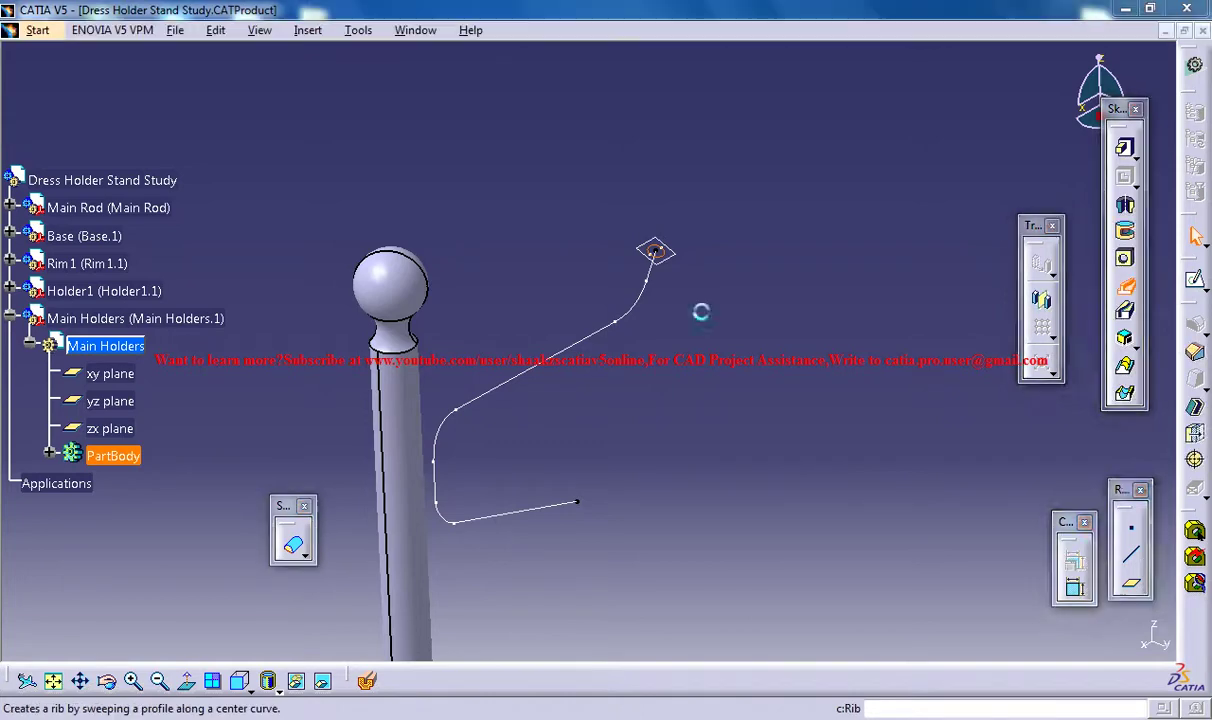
pyautogui.click(617, 318)
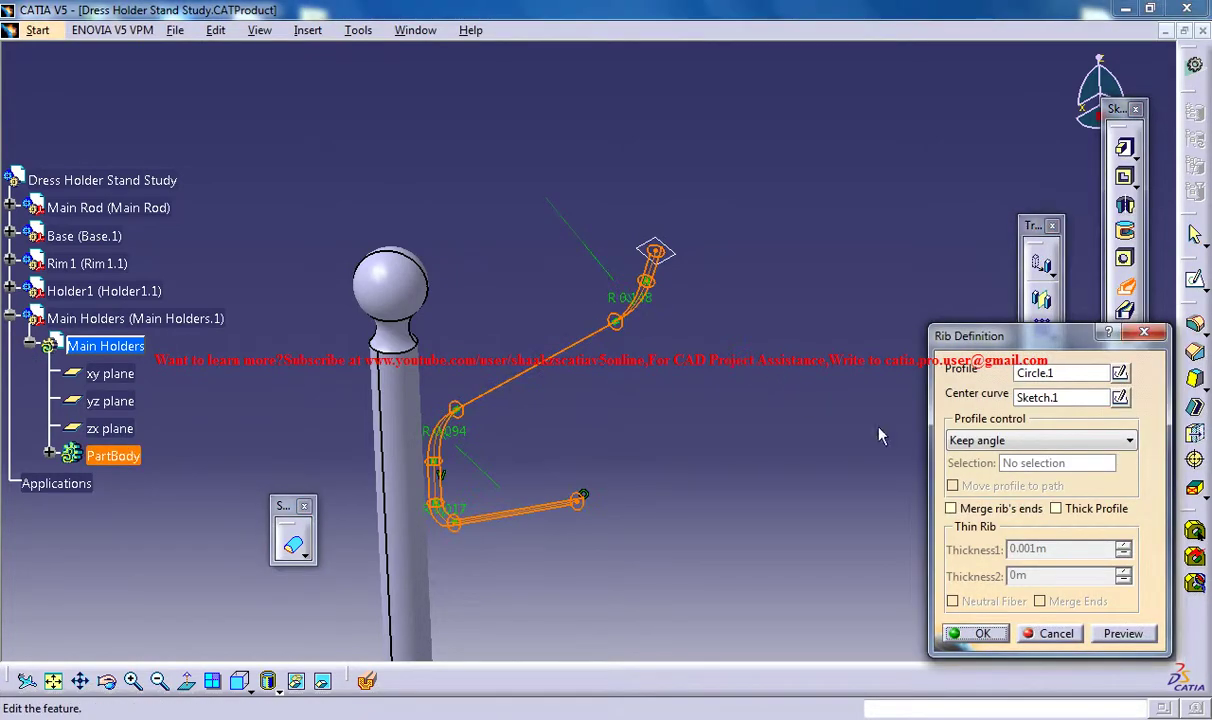
pyautogui.click(981, 633)
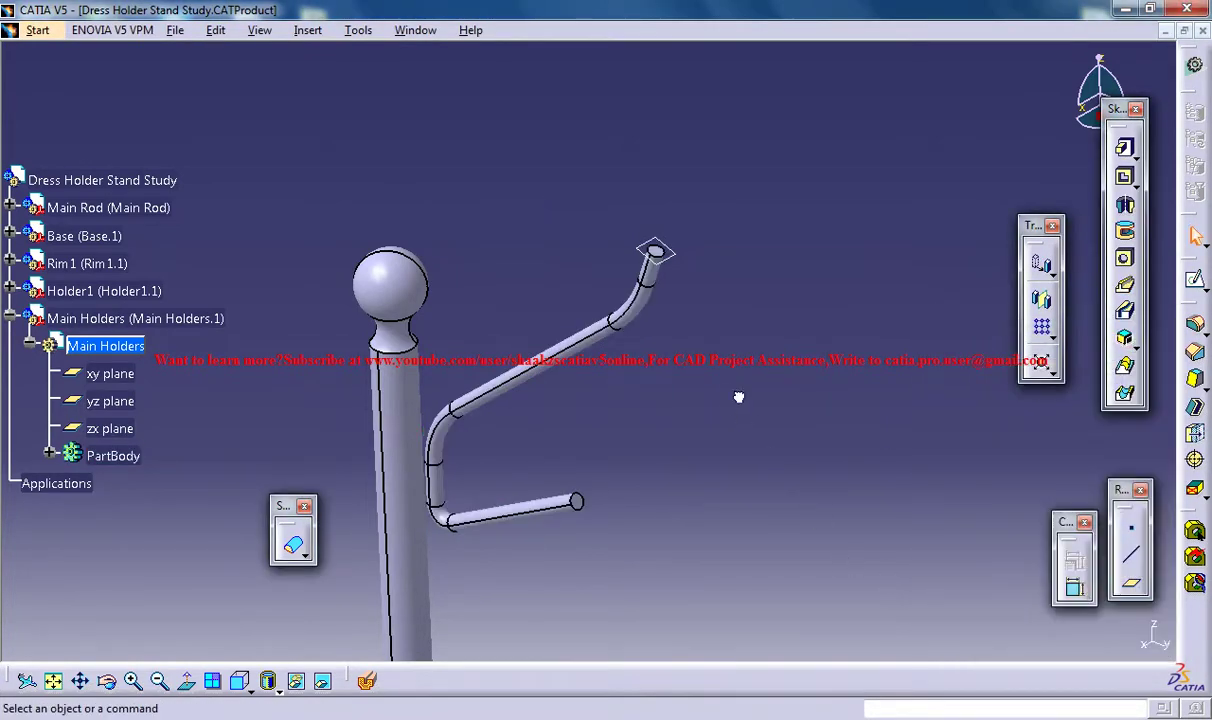
# - Open the profile sketch of Holder1's arm pad to check the circle's diameter, and leave the sketch
pyautogui.moveTo(724, 387); pyautogui.dragTo(749, 161, button='middle')
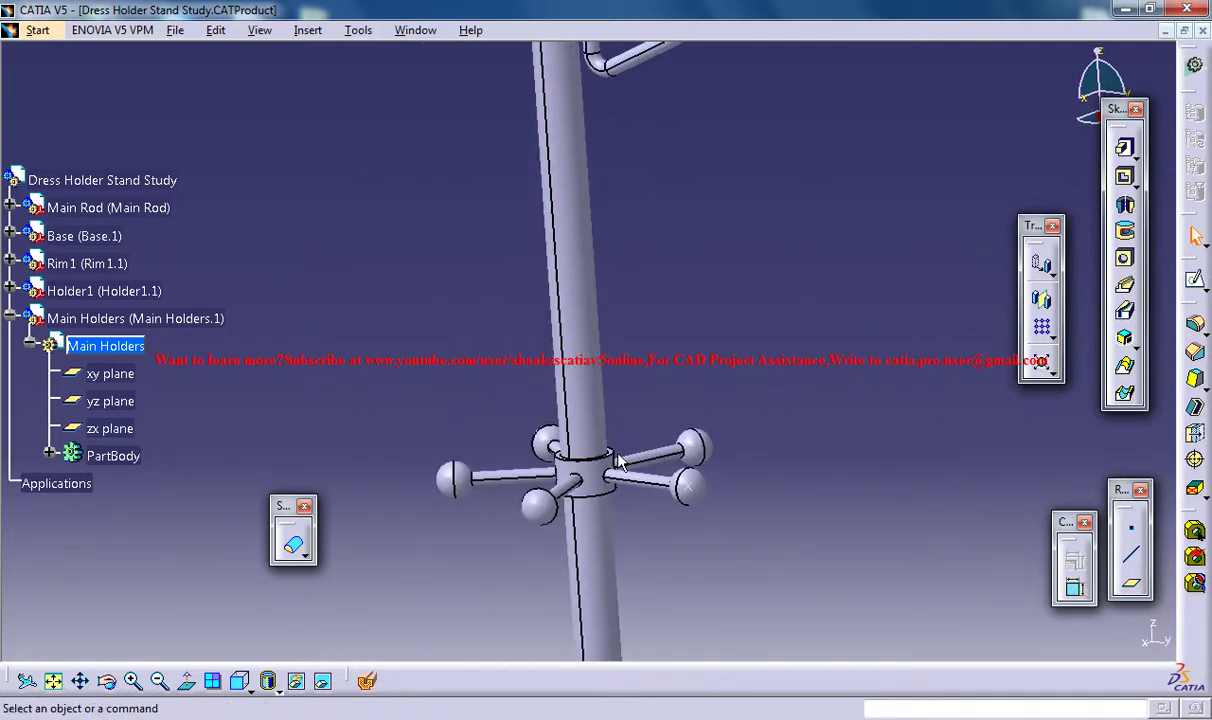
pyautogui.click(655, 490)
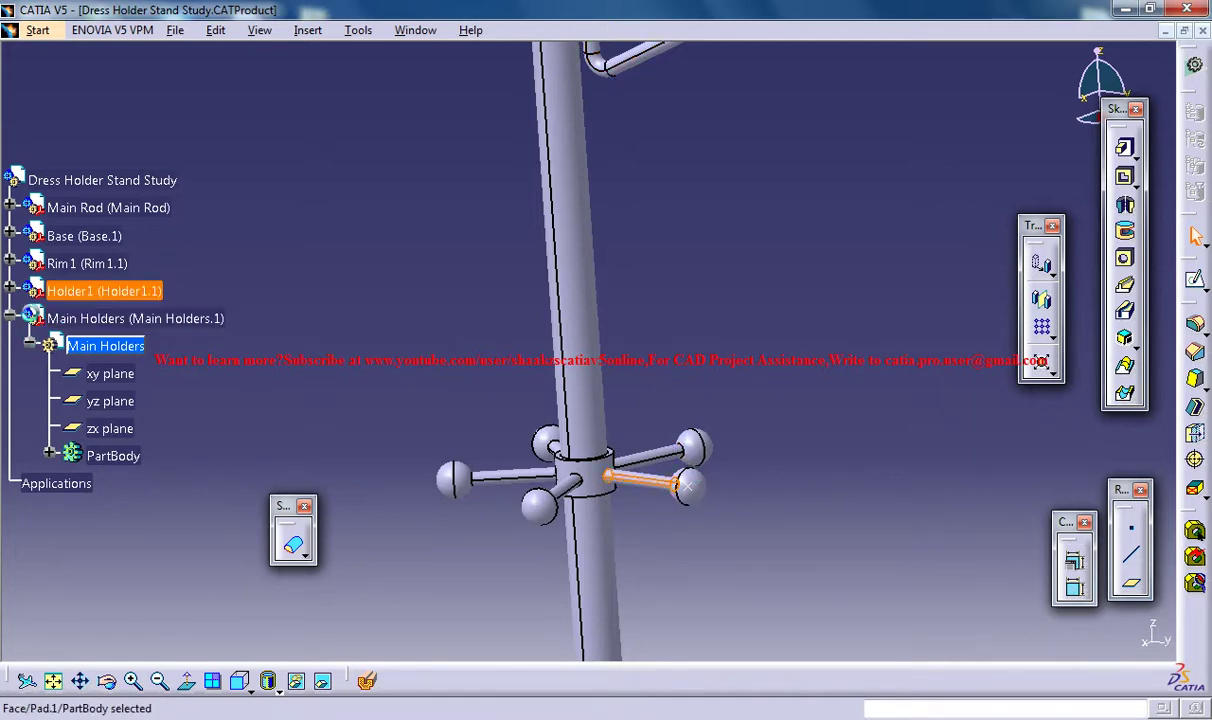
pyautogui.click(11, 290)
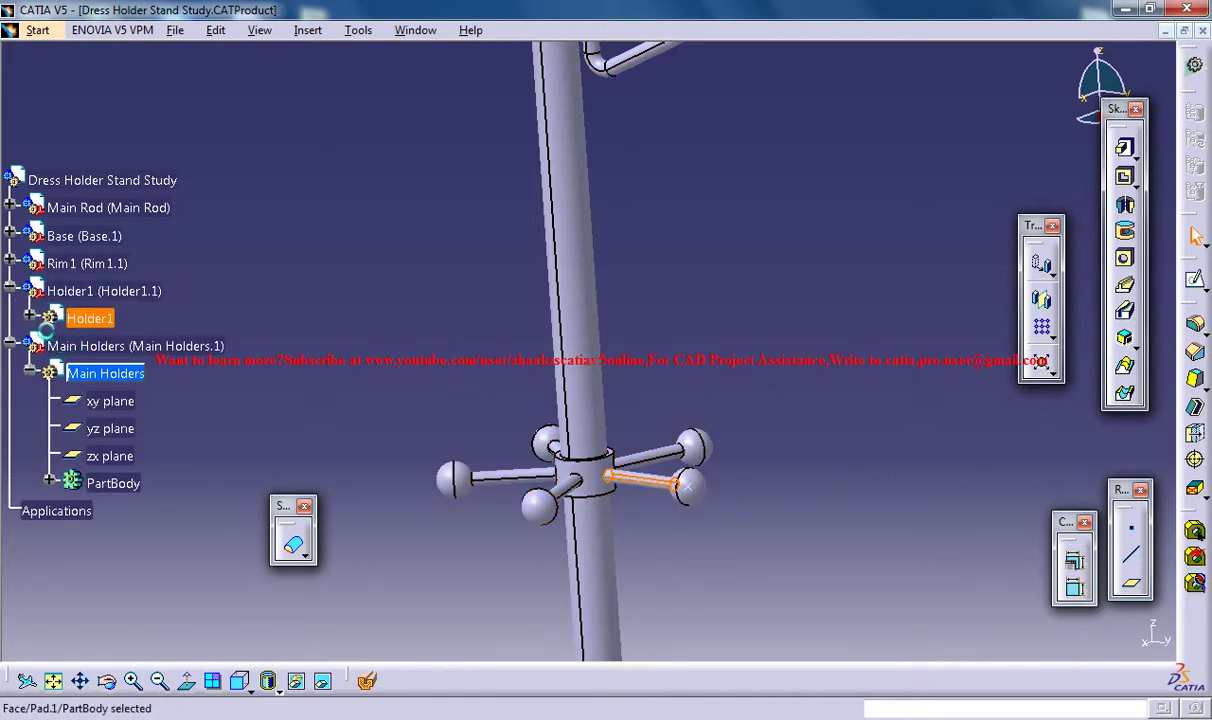
pyautogui.click(30, 318)
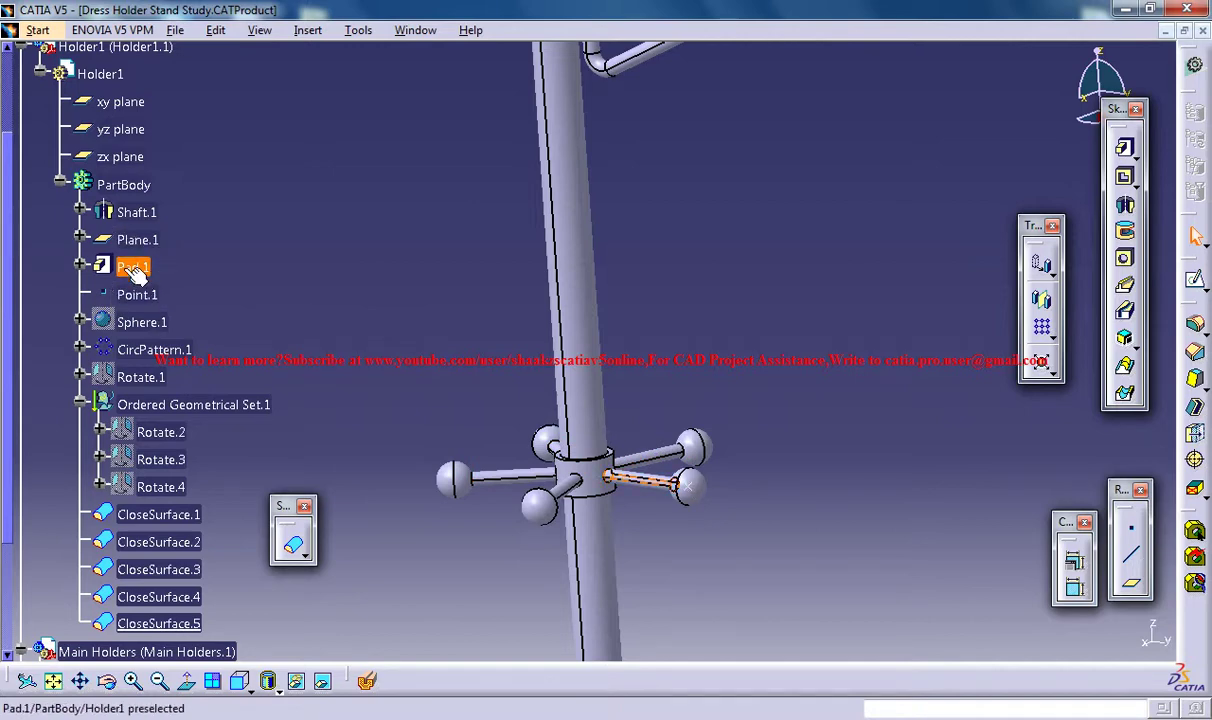
pyautogui.click(80, 267)
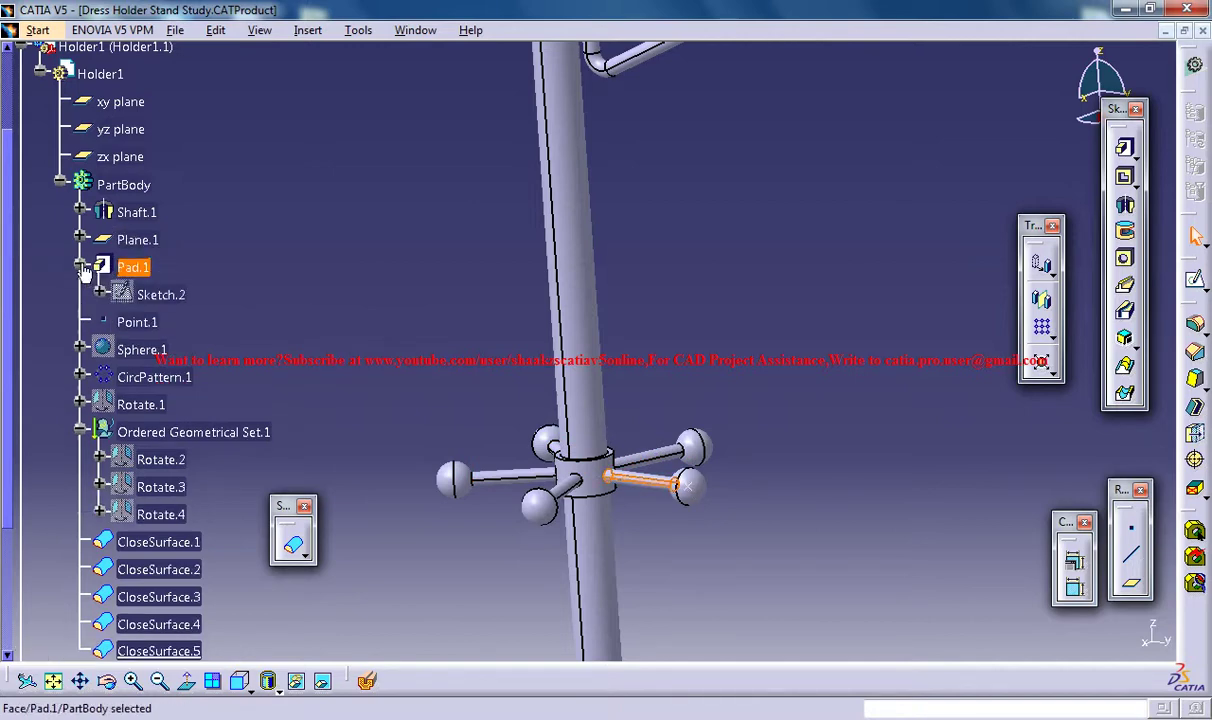
pyautogui.doubleClick(152, 297)
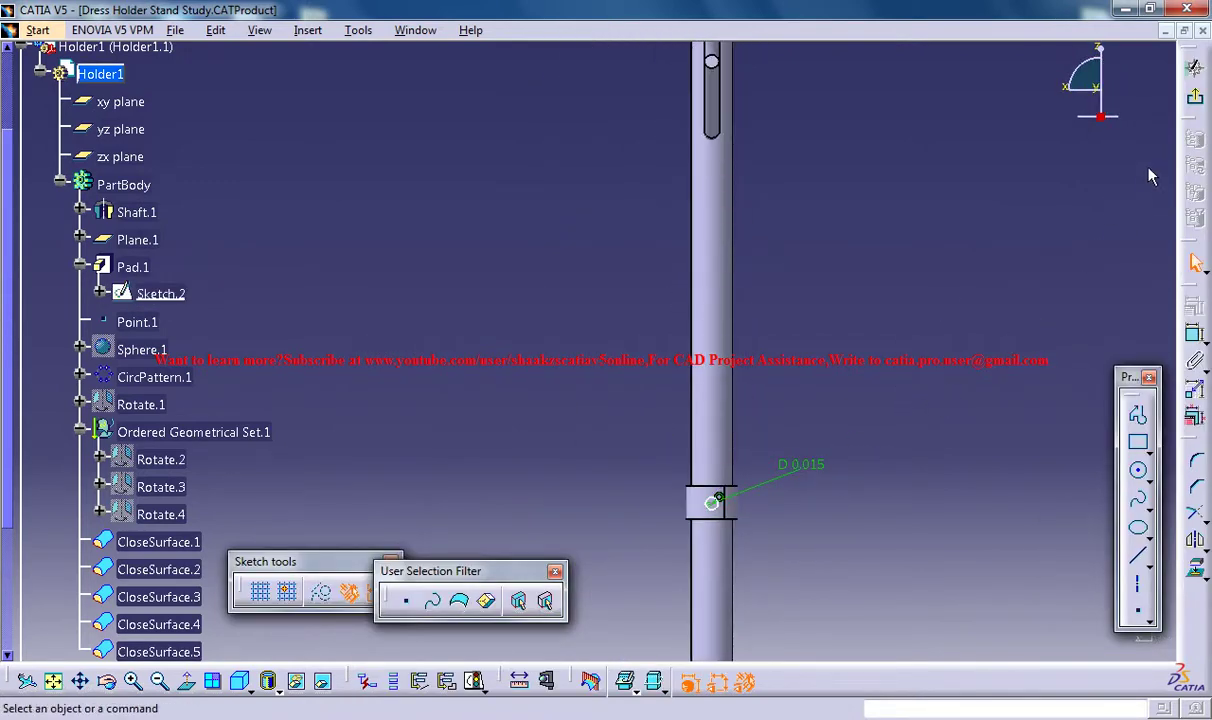
pyautogui.click(1194, 67)
pyautogui.click(779, 192)
pyautogui.moveTo(750, 128); pyautogui.dragTo(743, 308, button='middle')
pyautogui.moveTo(741, 200); pyautogui.dragTo(719, 401, button='middle')
pyautogui.moveTo(730, 291); pyautogui.dragTo(720, 351, button='middle')
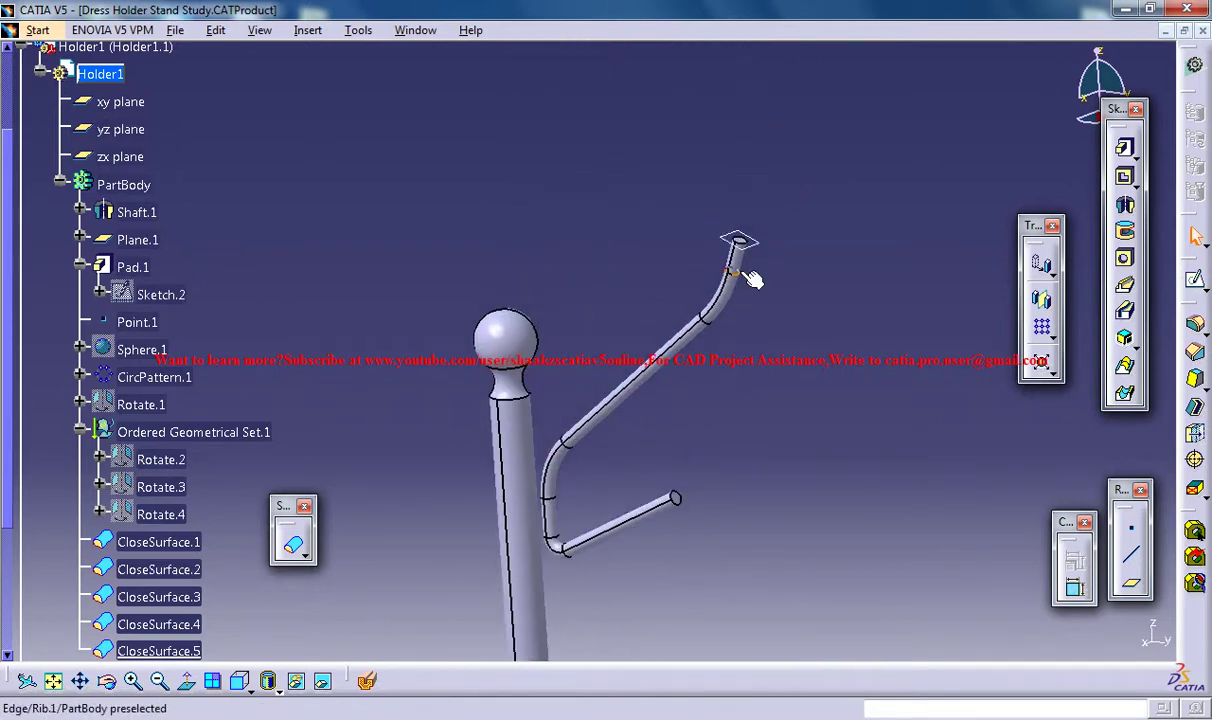
pyautogui.scroll(-2, 250, 273)
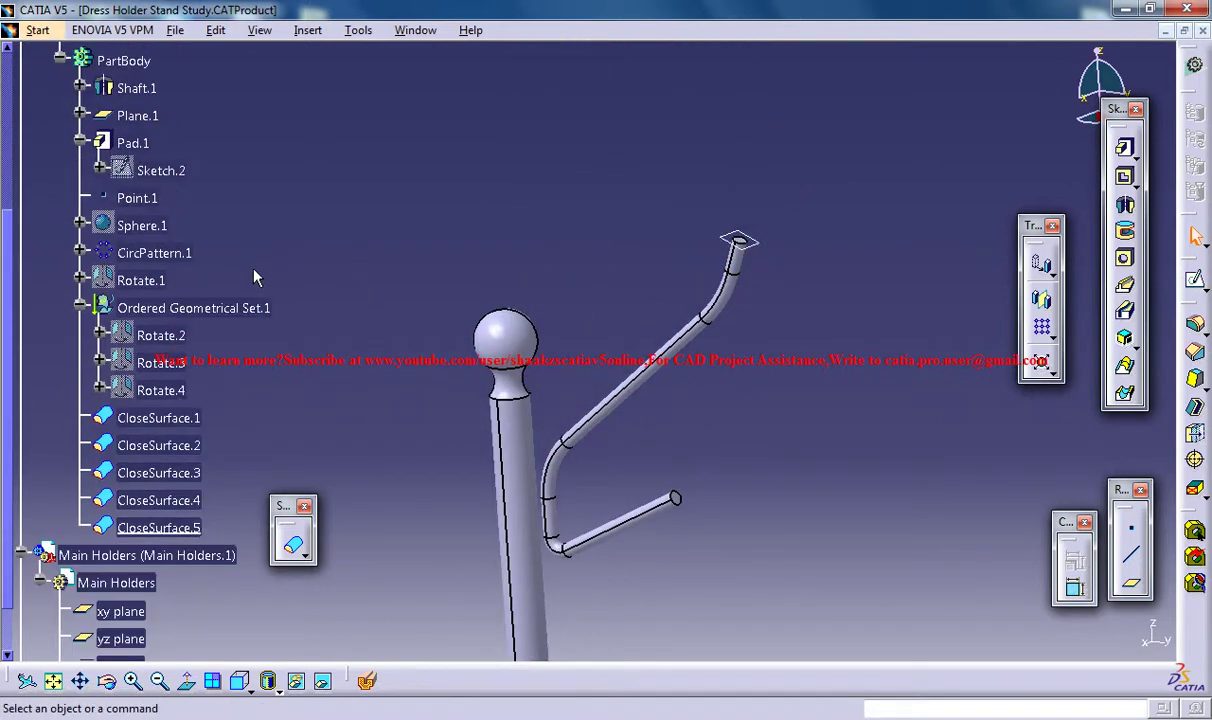
pyautogui.scroll(1, 255, 268)
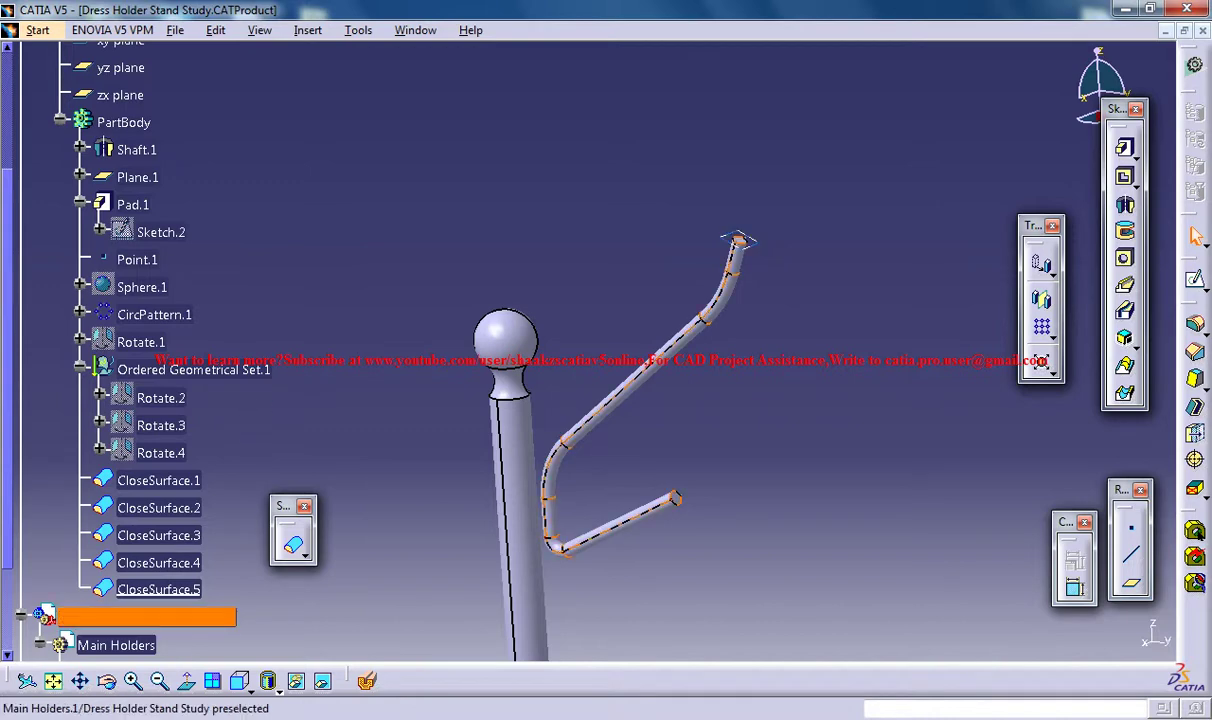
# - Switch to Calculator and divide 0.015 by 2 to get the arm radius
pyautogui.press('super')
pyautogui.click(99, 692)
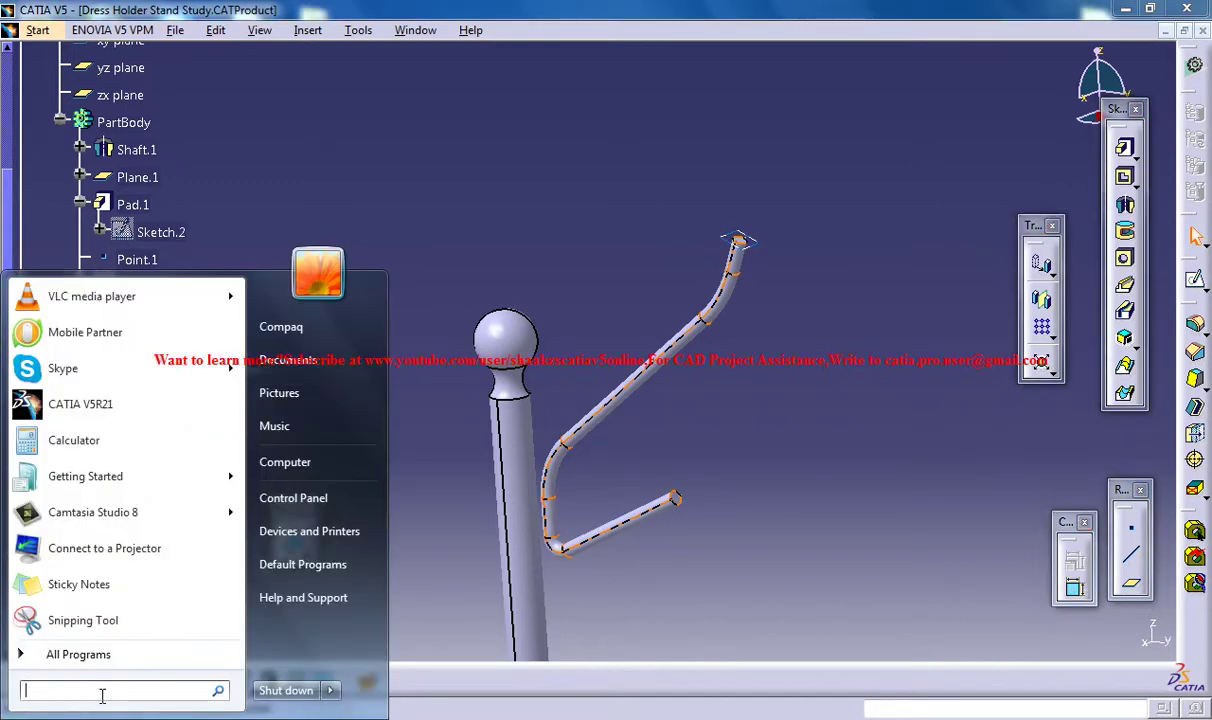
pyautogui.write('ca')
pyautogui.press('Return')
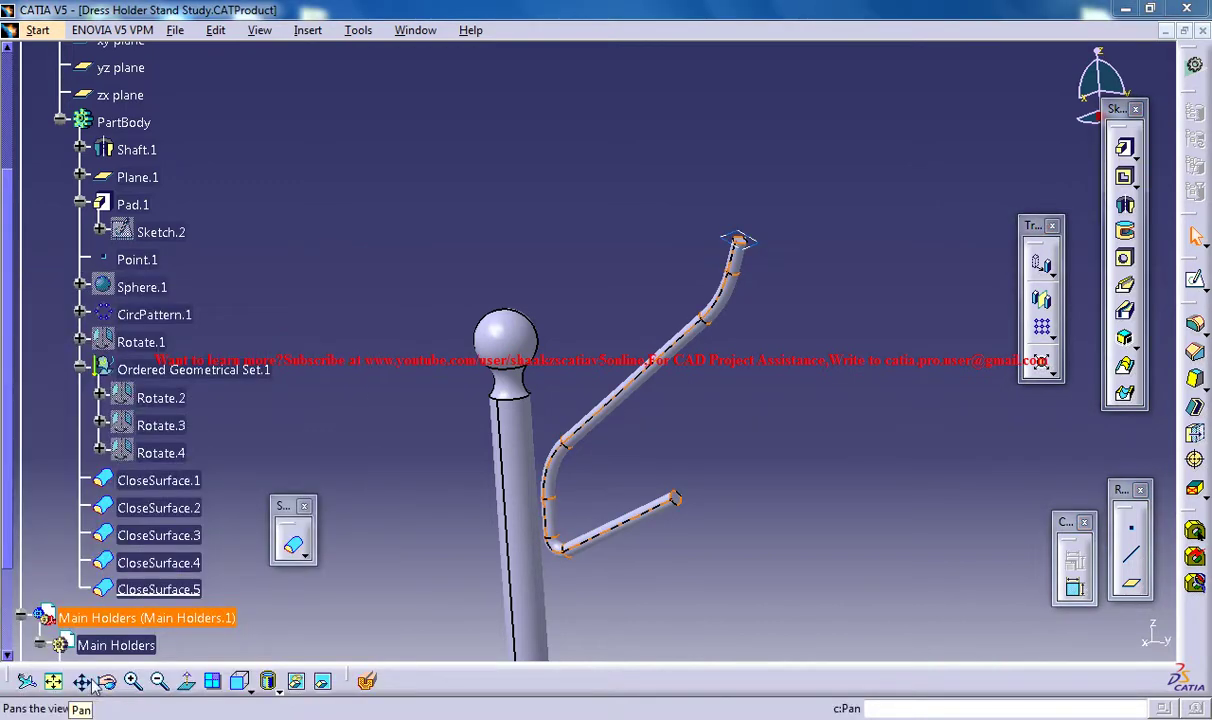
pyautogui.click(448, 545)
pyautogui.click(404, 544)
pyautogui.click(383, 513)
pyautogui.click(416, 483)
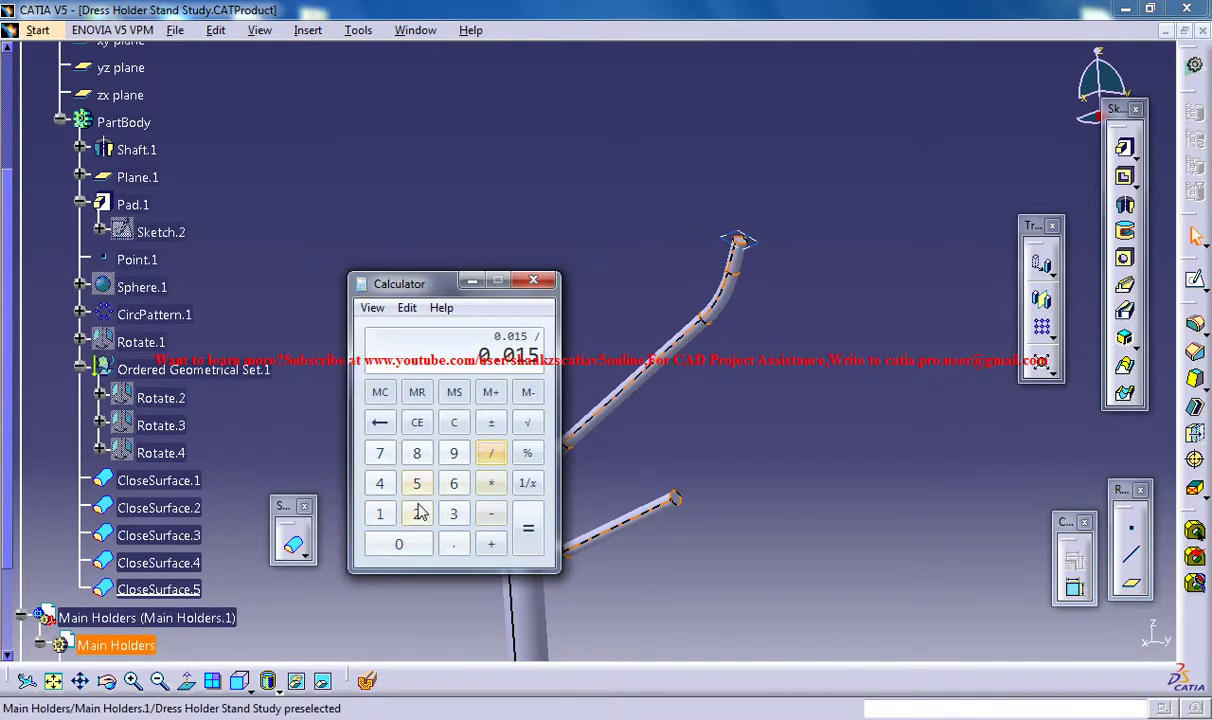
pyautogui.click(418, 513)
pyautogui.click(527, 527)
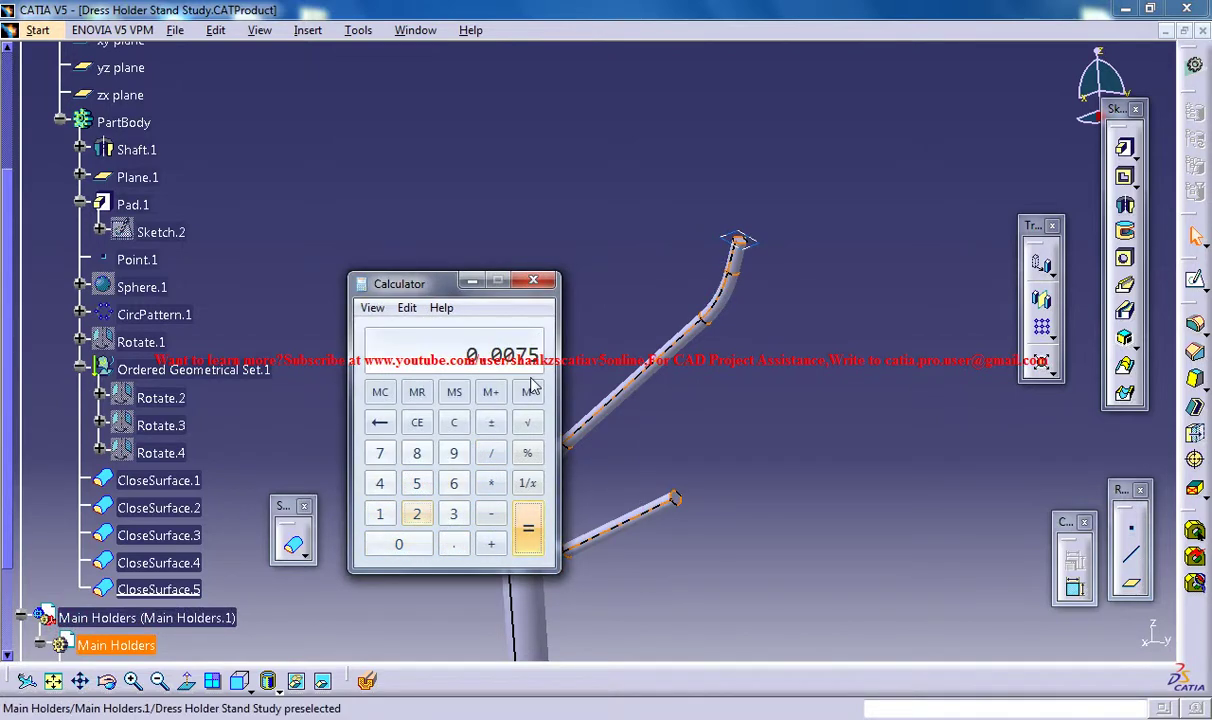
pyautogui.click(472, 280)
# - Edit the tip circle of the Main Holders part and set its radius to 0.002 m
pyautogui.click(740, 262)
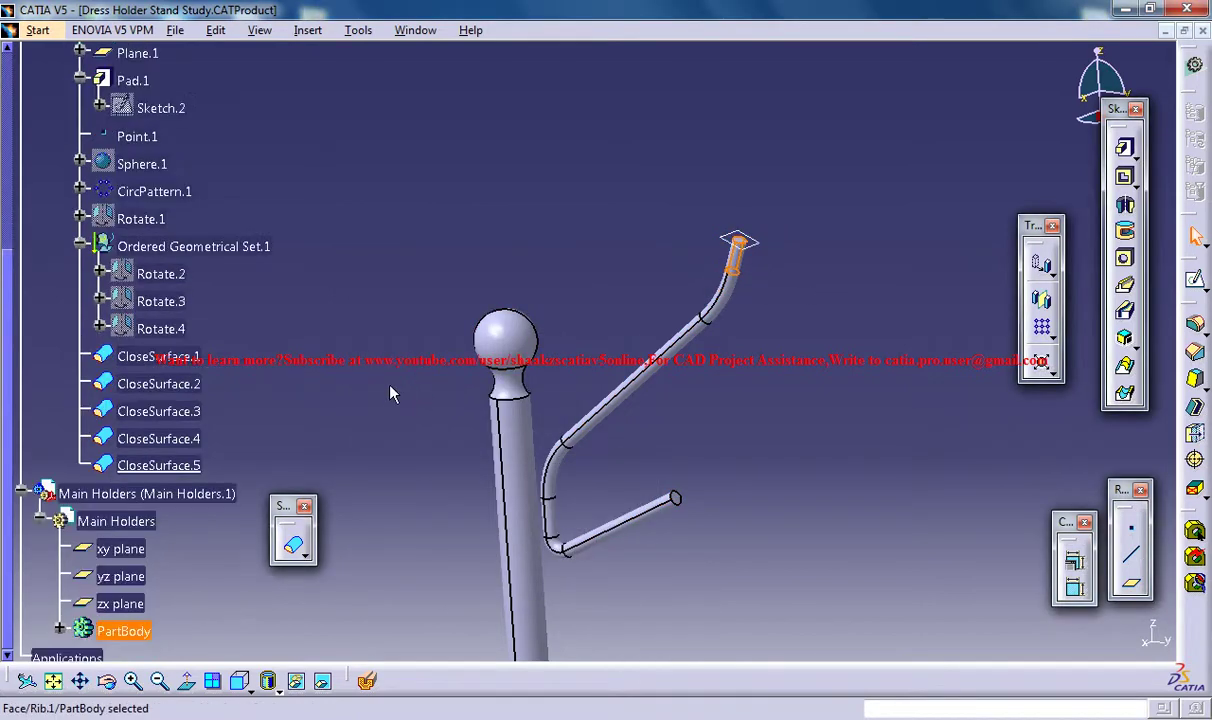
pyautogui.click(60, 567)
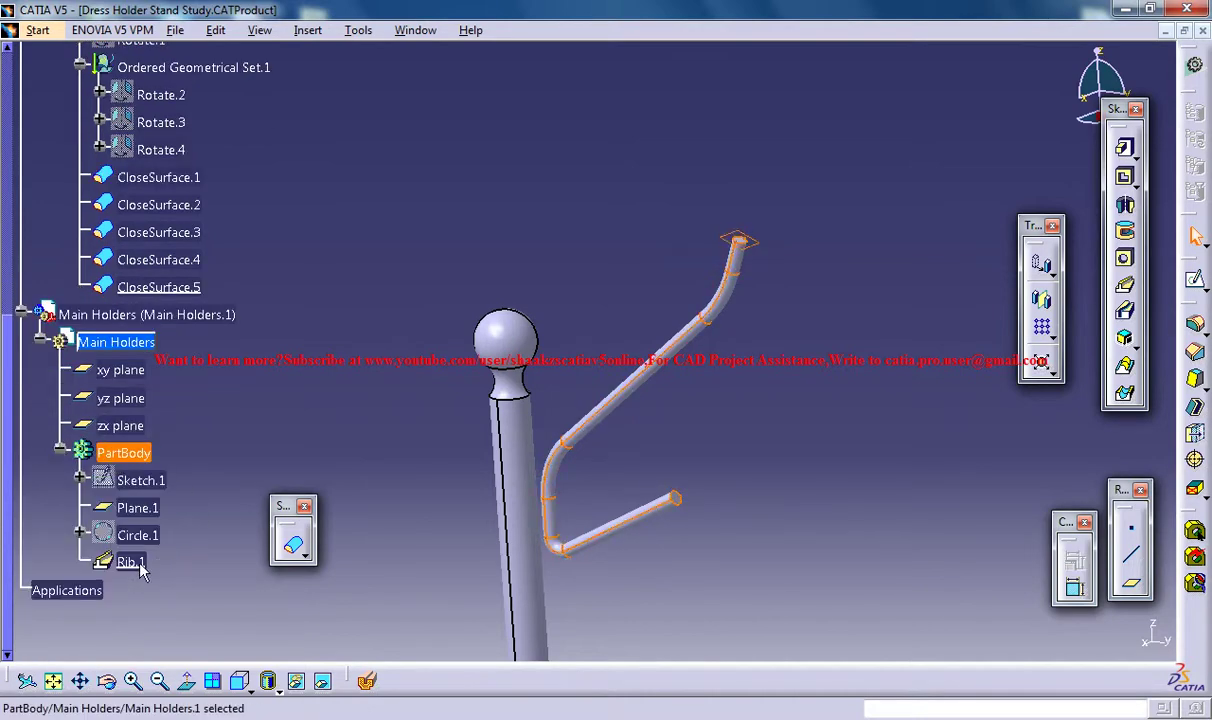
pyautogui.doubleClick(136, 535)
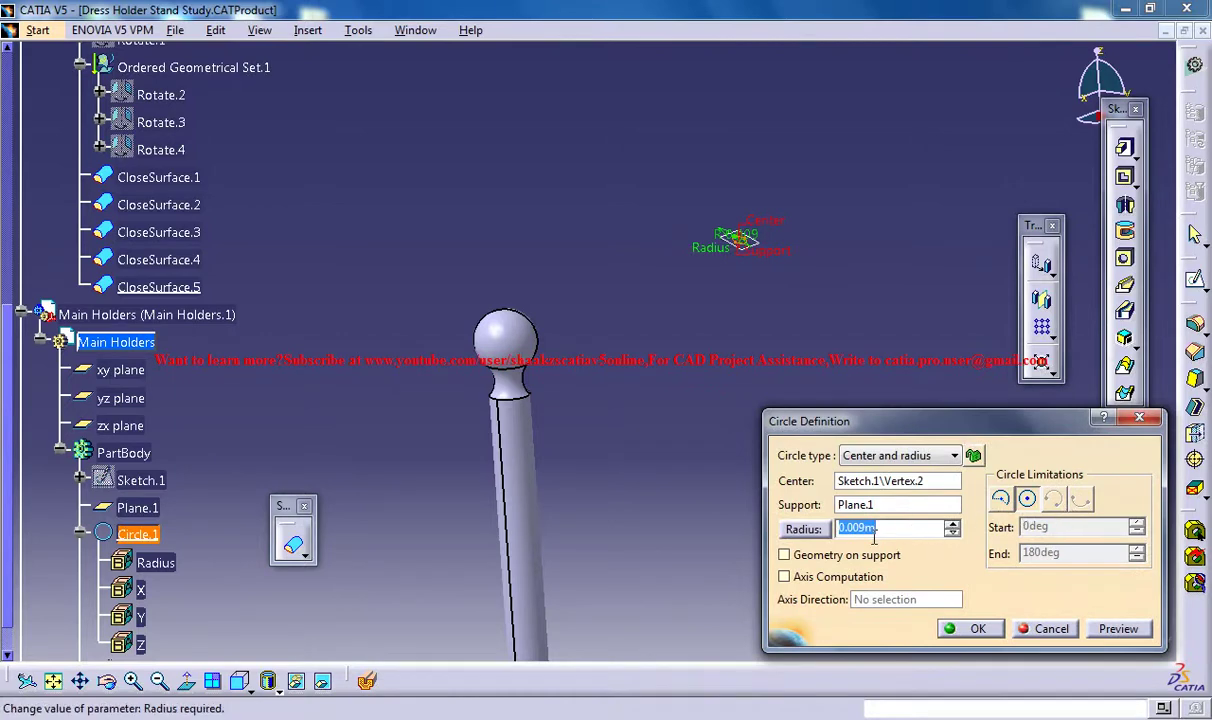
pyautogui.doubleClick(928, 527)
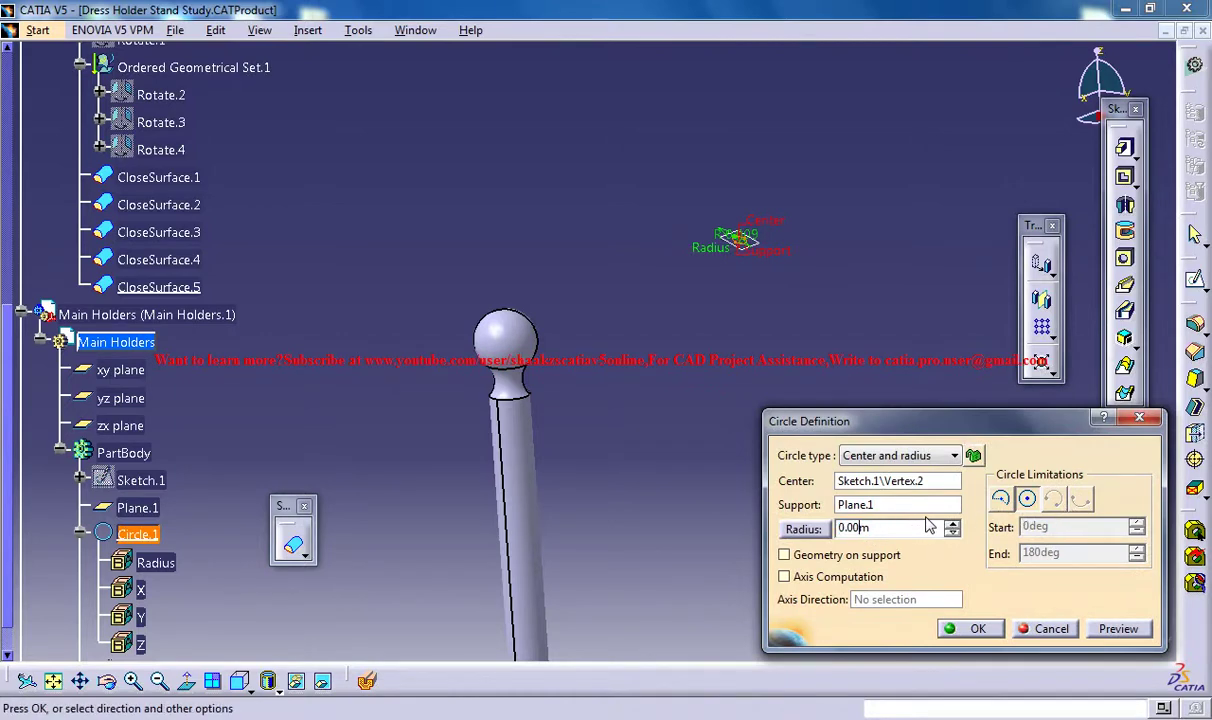
pyautogui.press('Return')
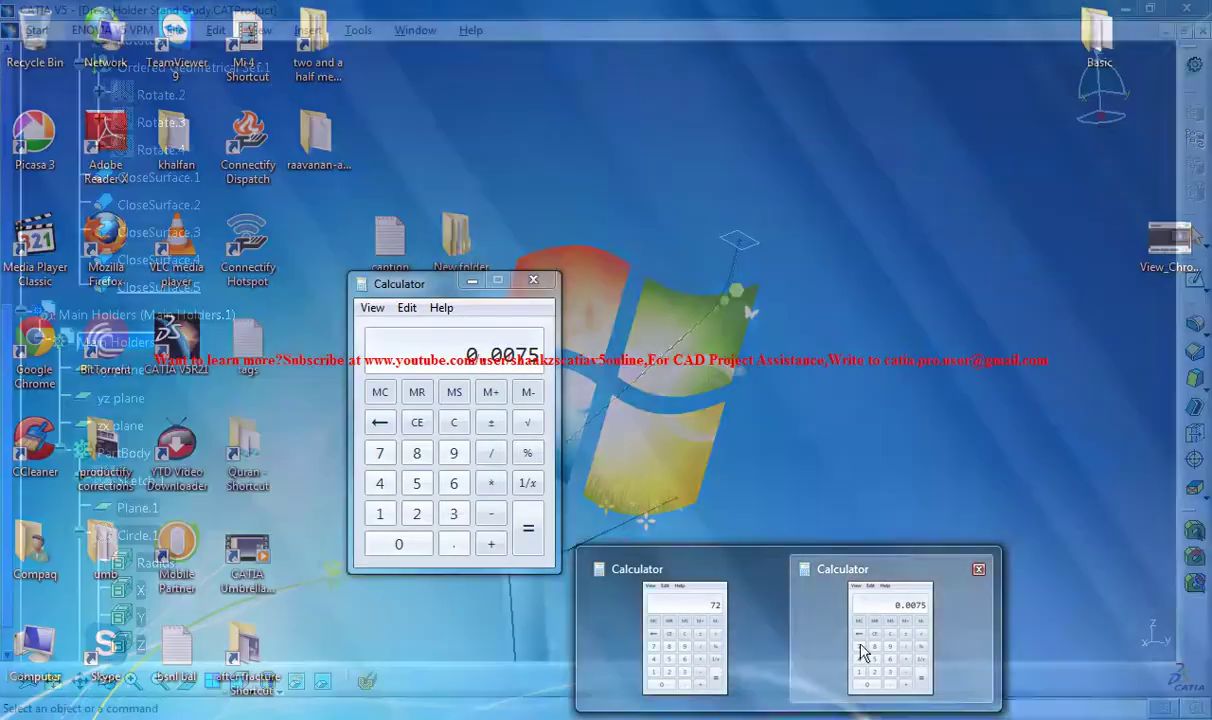
# - Recheck the Calculator result and set the tip circle's radius to 0.0075 m
pyautogui.click(858, 656)
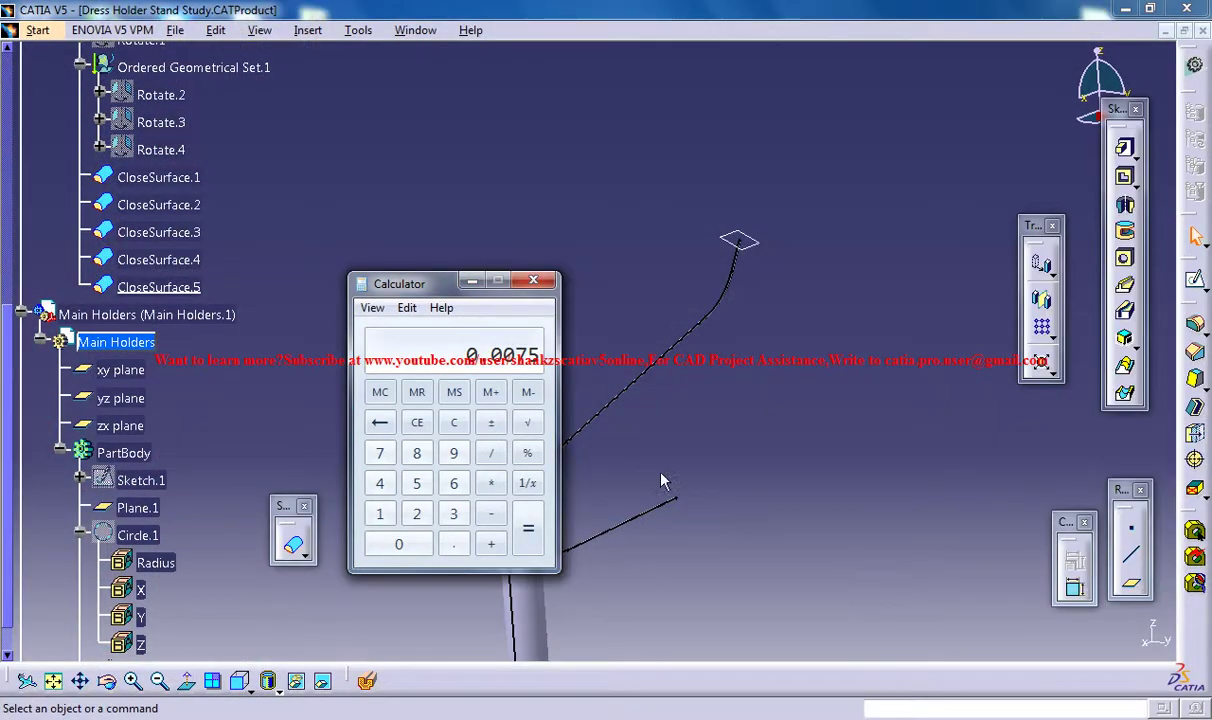
pyautogui.click(477, 286)
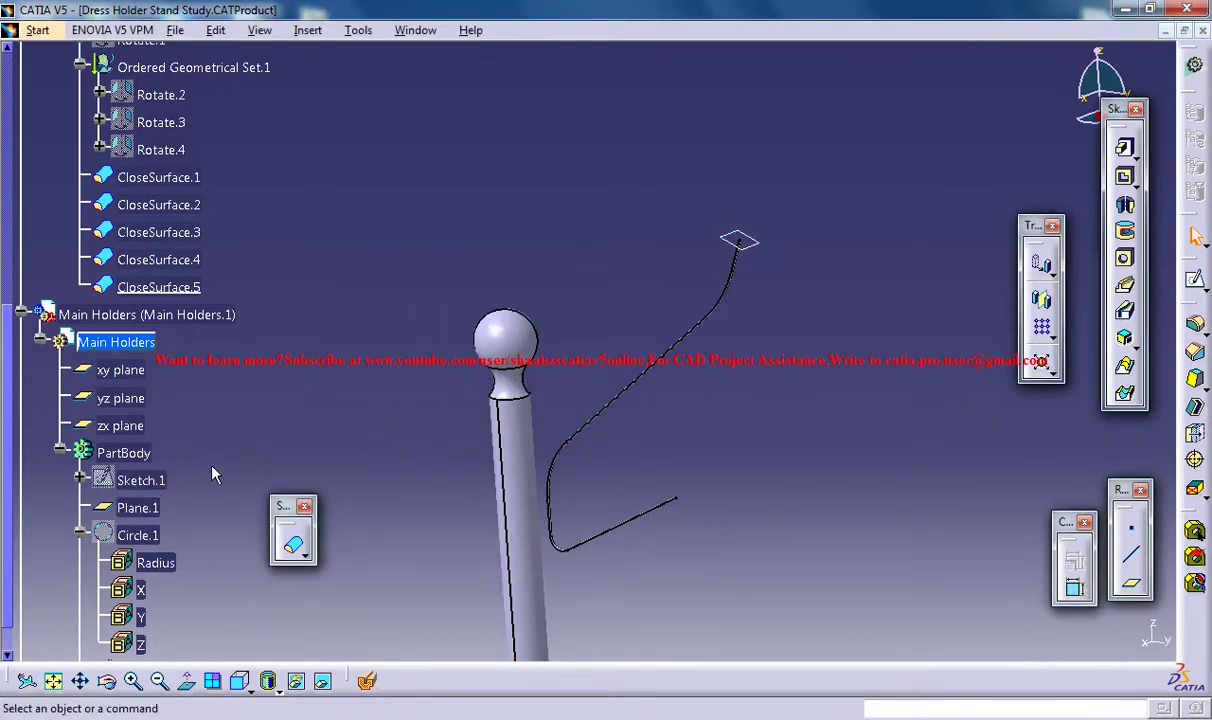
pyautogui.doubleClick(140, 535)
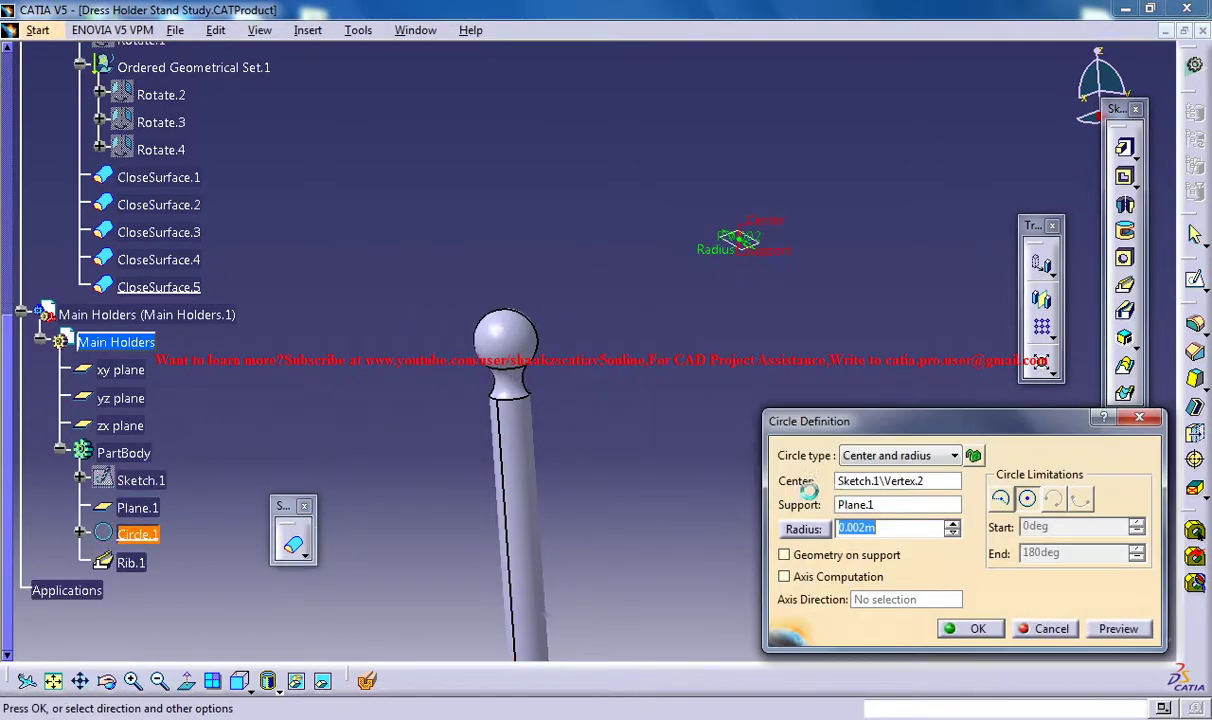
pyautogui.click(870, 528)
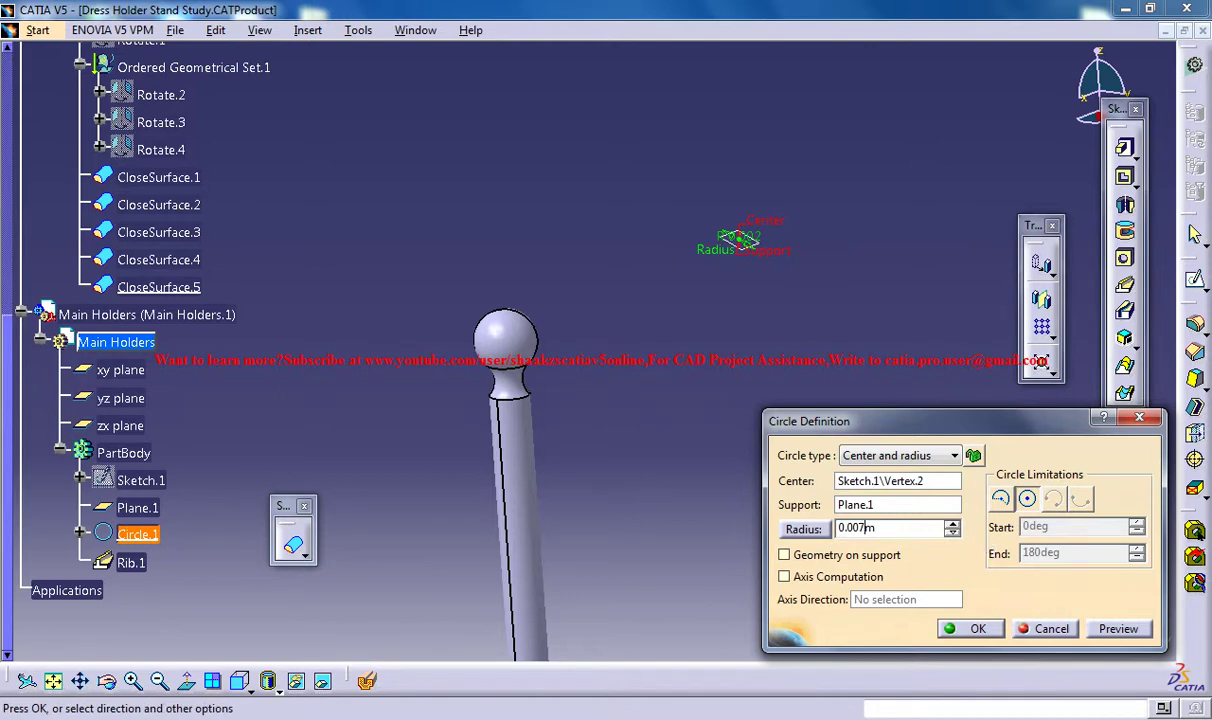
pyautogui.press('Return')
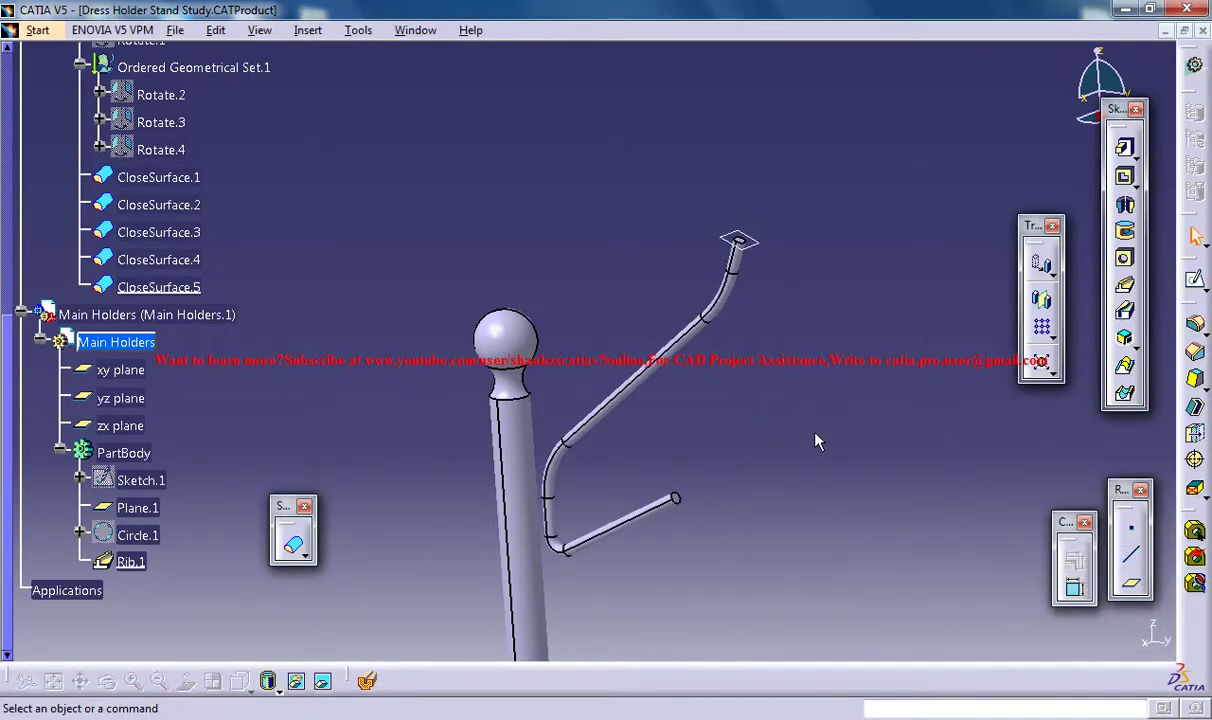
# - Hide the reference plane at the upper tip of the hooked arm
pyautogui.moveTo(793, 435); pyautogui.dragTo(749, 363, button='middle')
pyautogui.moveTo(785, 303); pyautogui.dragTo(714, 436, button='middle')
pyautogui.moveTo(749, 390); pyautogui.dragTo(793, 336, button='middle')
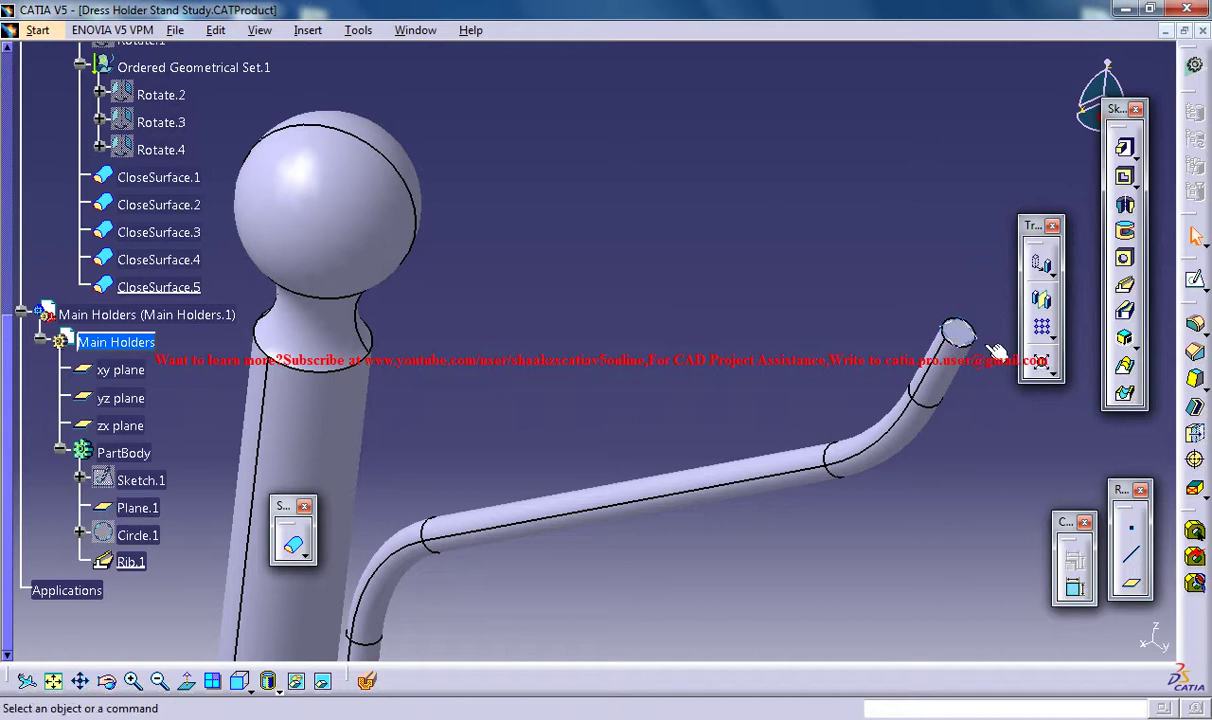
pyautogui.rightClick(985, 345)
pyautogui.click(1000, 378)
# - Create a Circle / Sphere / Ellipse center point on the circular edge at the arm's upper end
pyautogui.click(975, 357)
pyautogui.moveTo(987, 425); pyautogui.dragTo(774, 272, button='middle')
pyautogui.click(1131, 527)
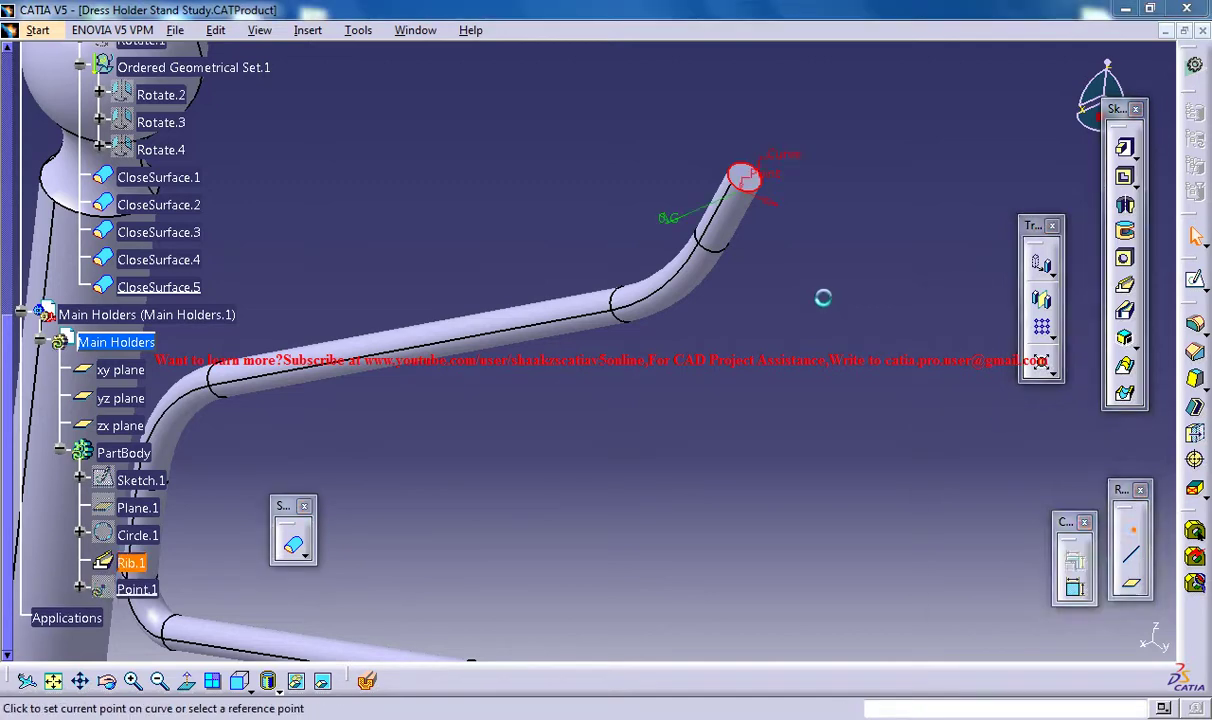
pyautogui.click(1053, 340)
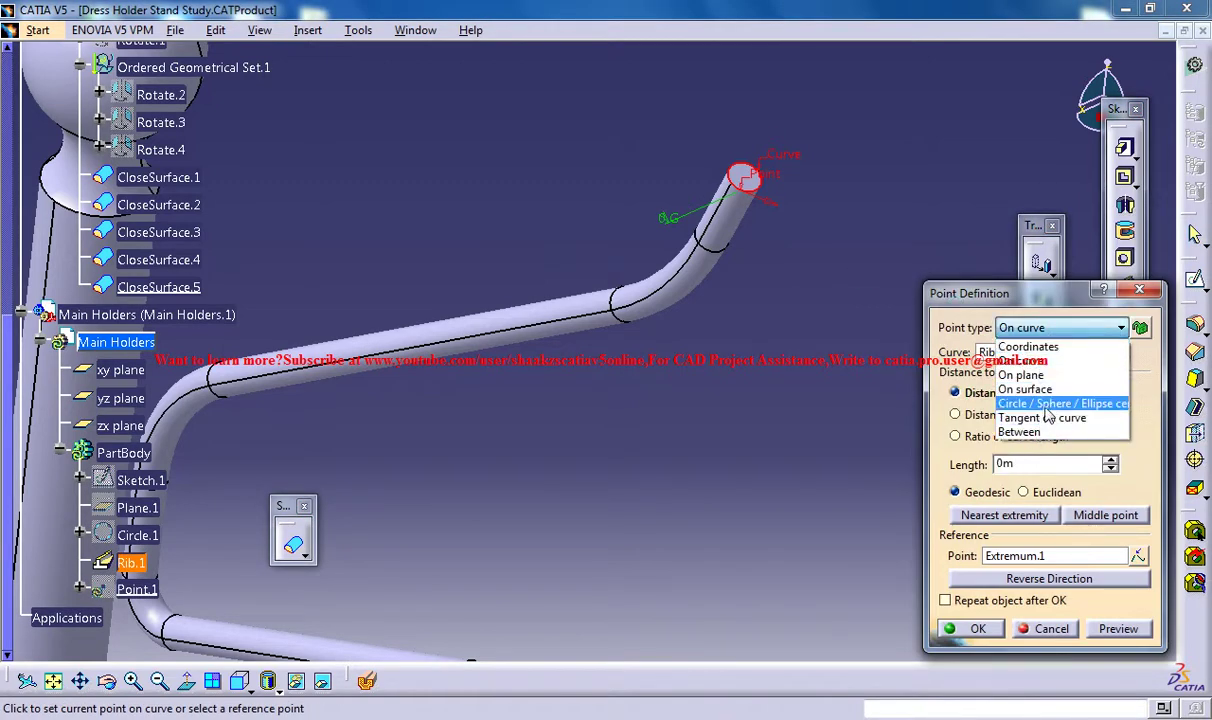
pyautogui.click(1000, 408)
pyautogui.click(972, 628)
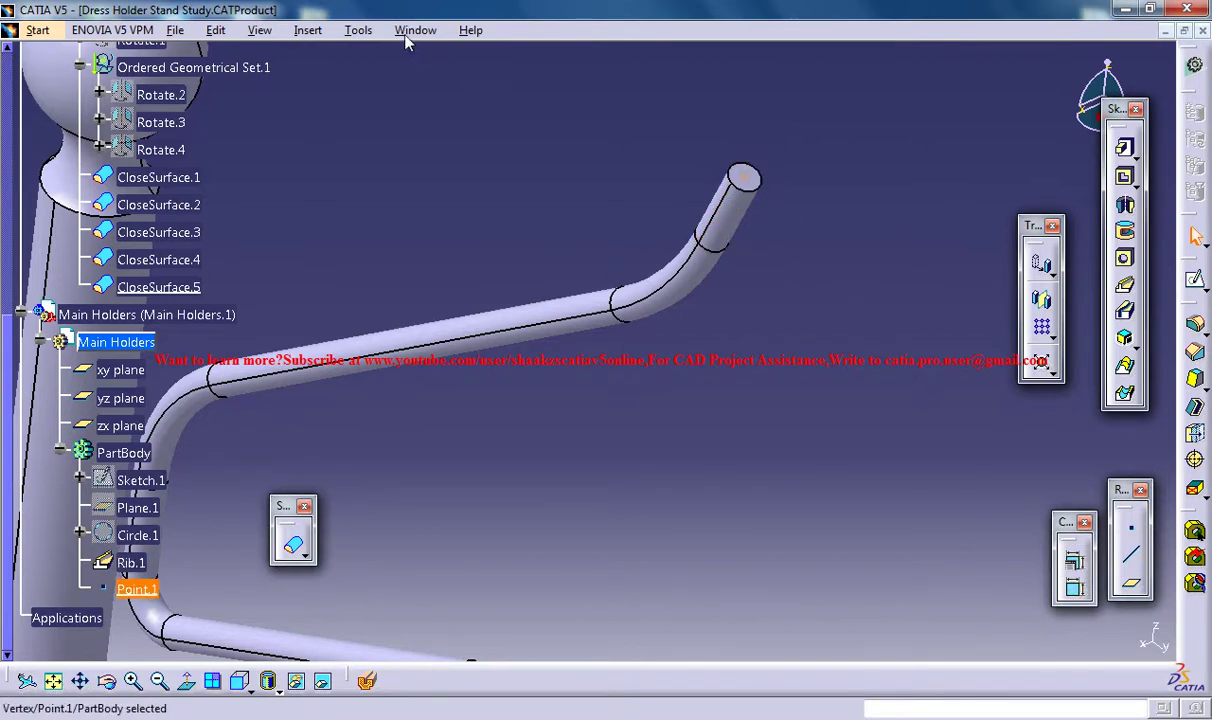
pyautogui.click(259, 30)
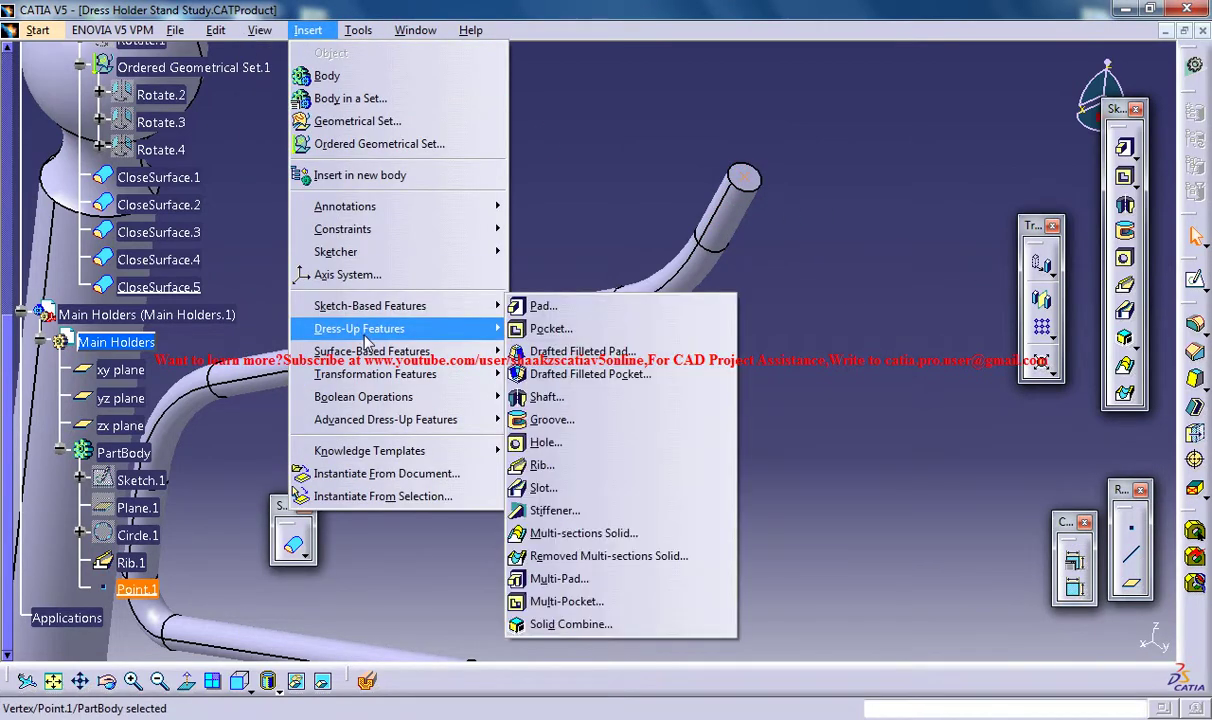
pyautogui.moveTo(38, 32)
pyautogui.click(719, 435)
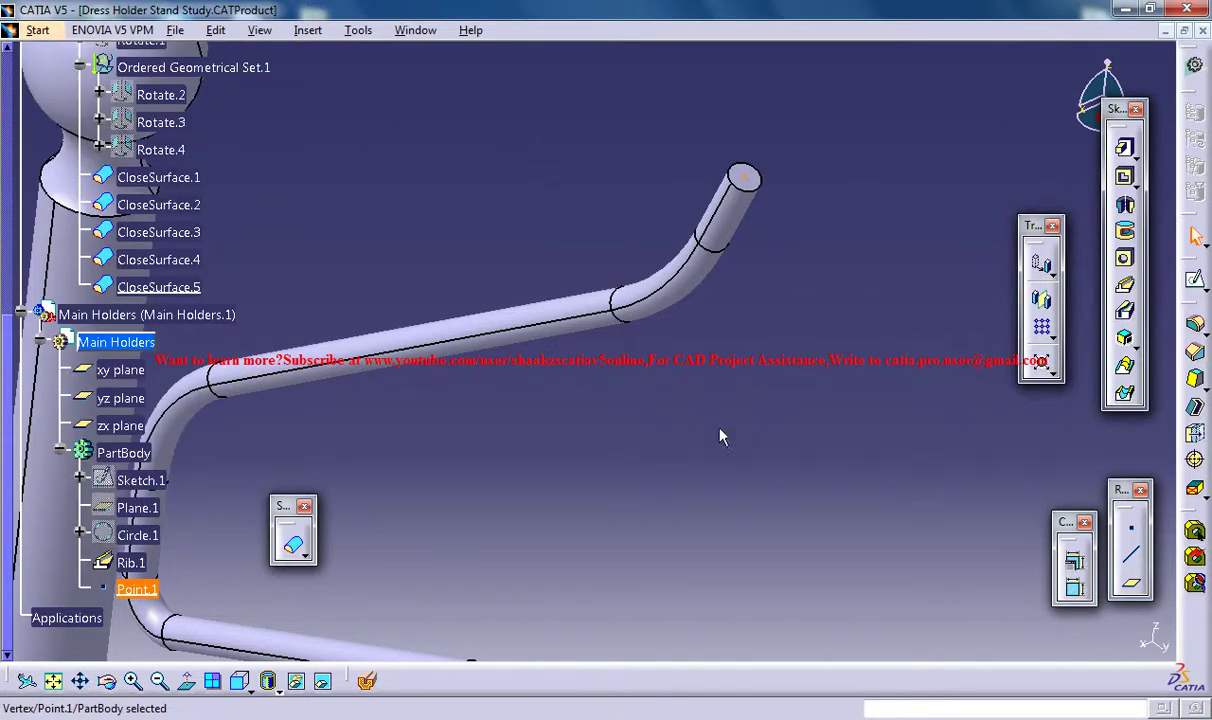
# - Create a Circle / Sphere / Ellipse center point on the circular edge at the arm's lower end
pyautogui.moveTo(719, 435); pyautogui.dragTo(617, 181, button='middle')
pyautogui.click(502, 364)
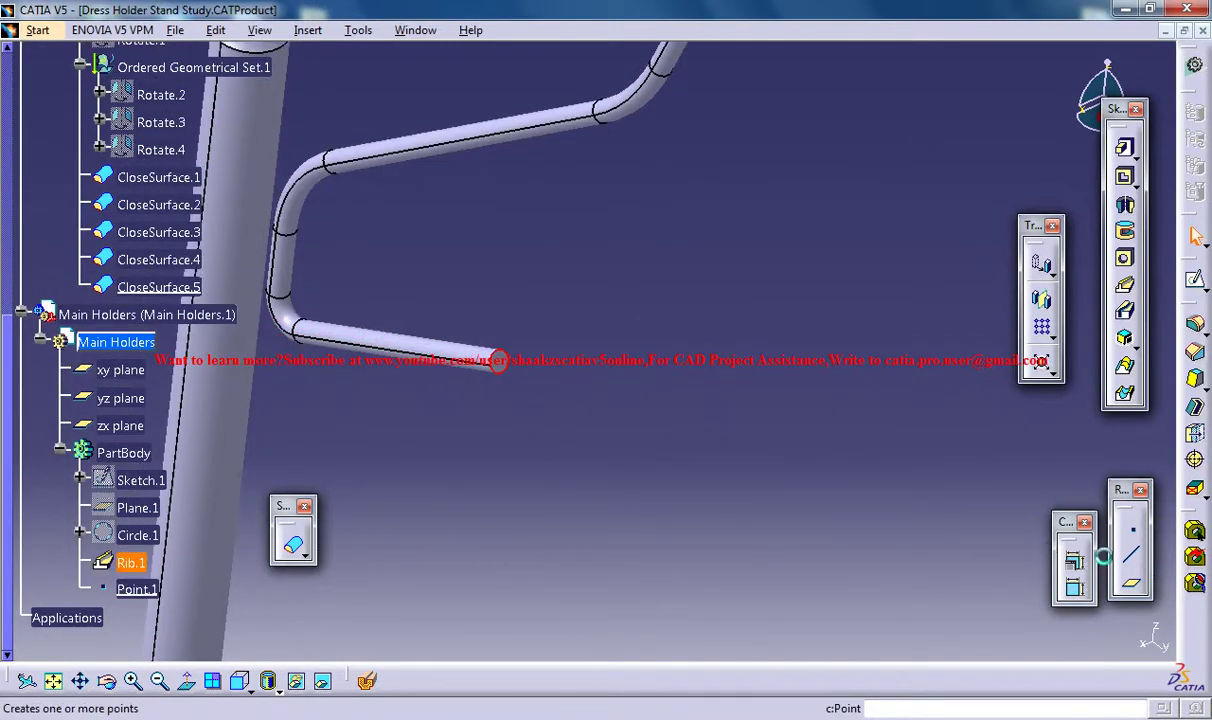
pyautogui.click(1131, 527)
pyautogui.click(1062, 328)
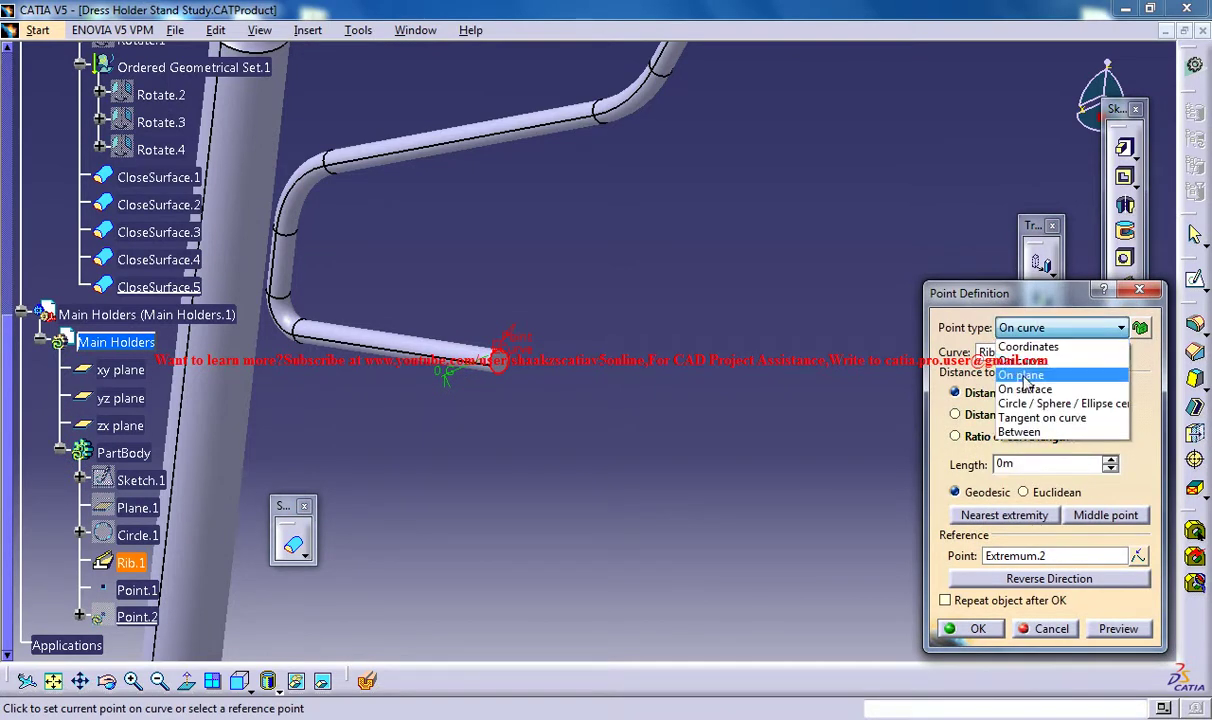
pyautogui.click(1058, 404)
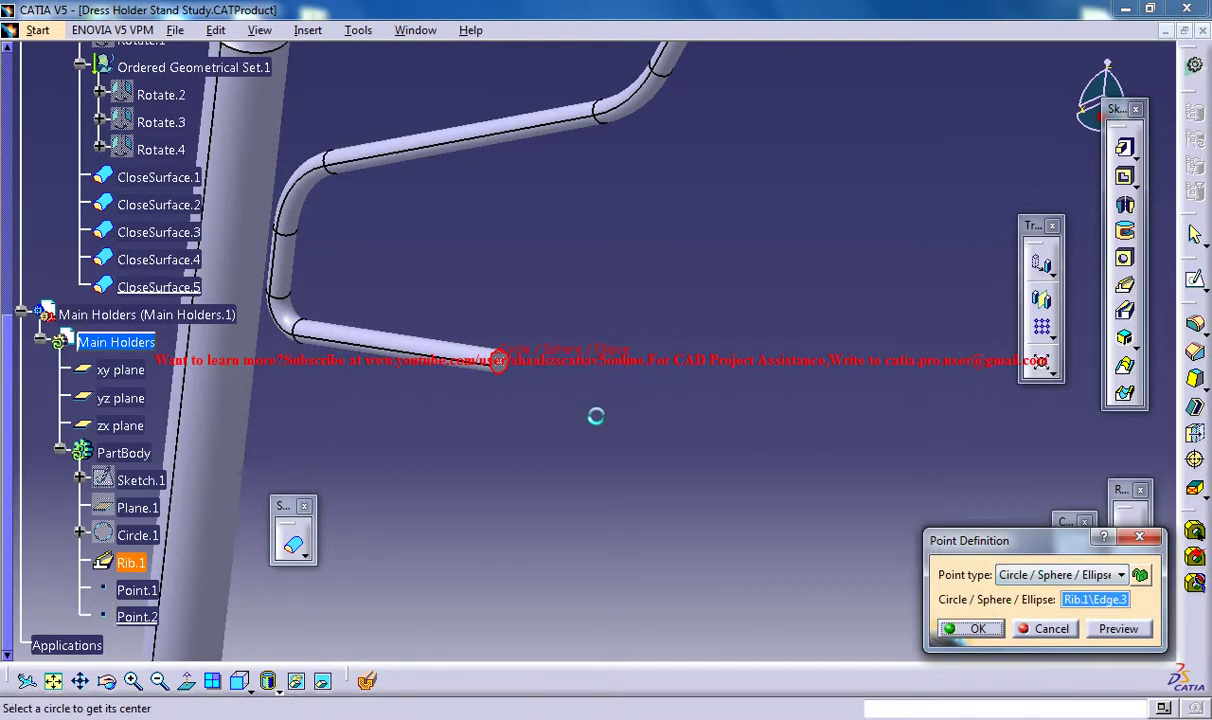
pyautogui.click(972, 628)
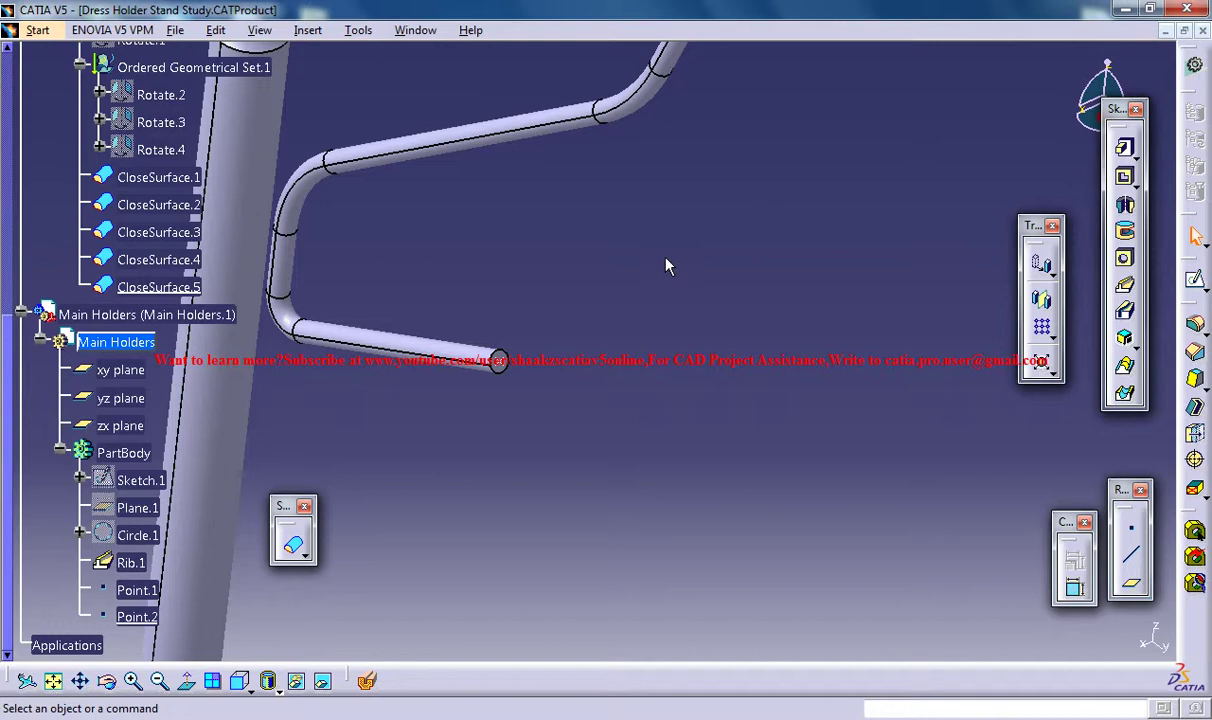
pyautogui.moveTo(714, 179); pyautogui.dragTo(722, 222, button='middle')
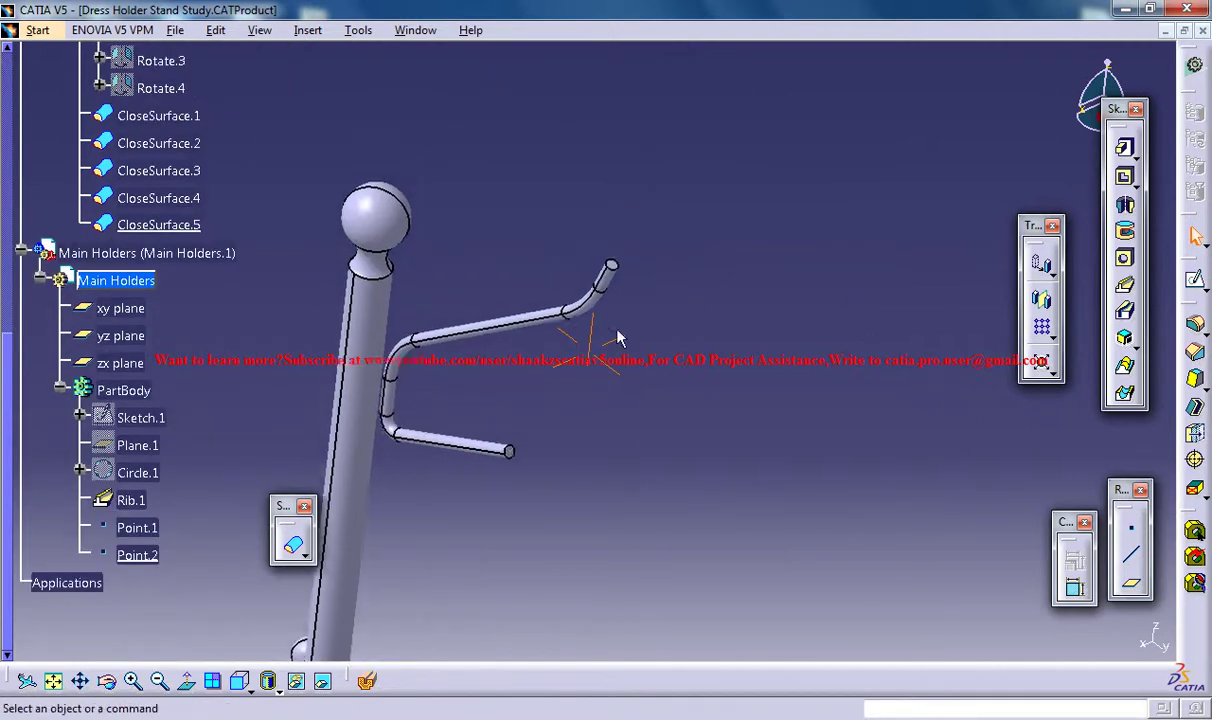
pyautogui.moveTo(617, 338); pyautogui.dragTo(570, 287, button='middle')
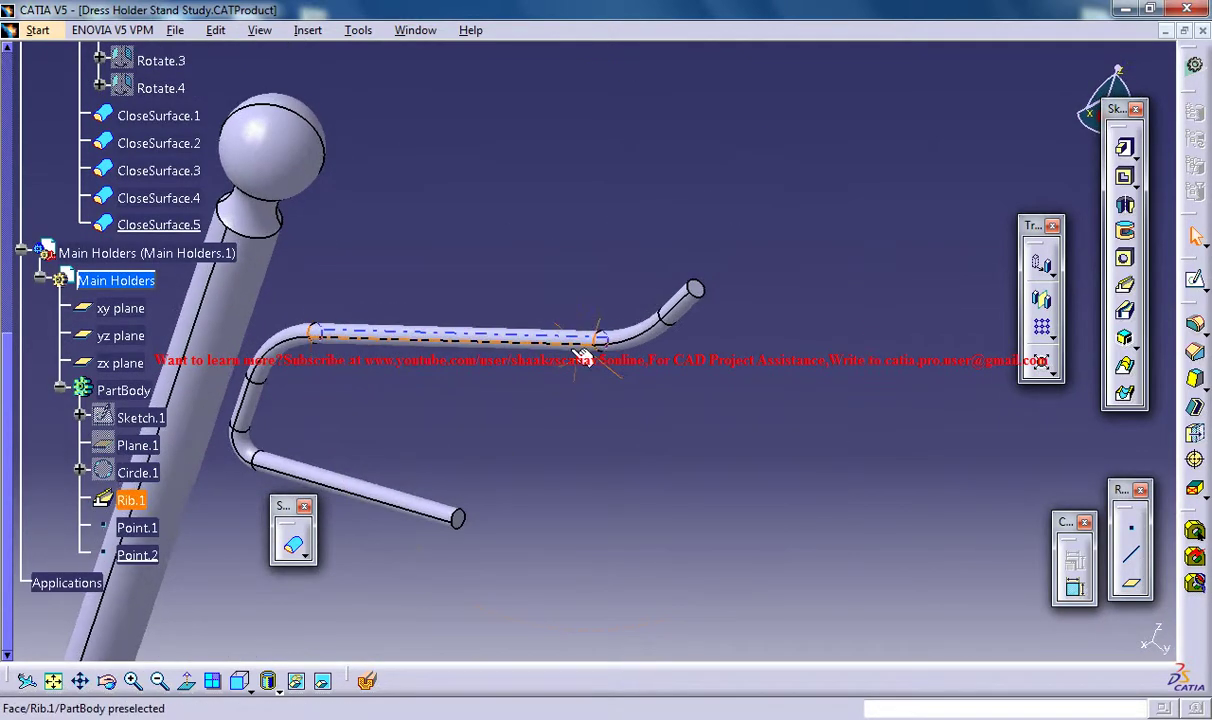